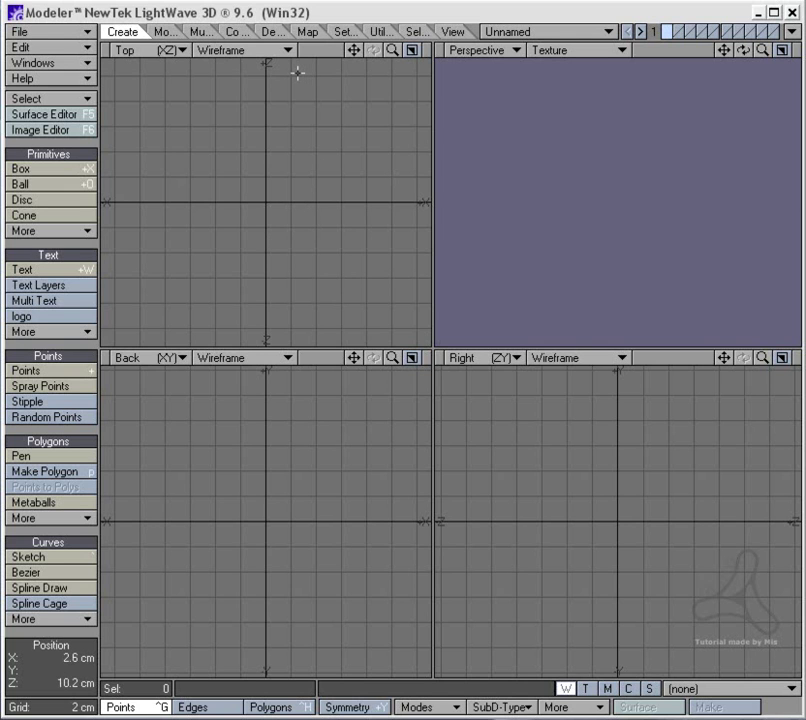
Step: Create a box with three segments across its width, centred on the origin in the top view and rising from the ground plane
left_click(51, 171)
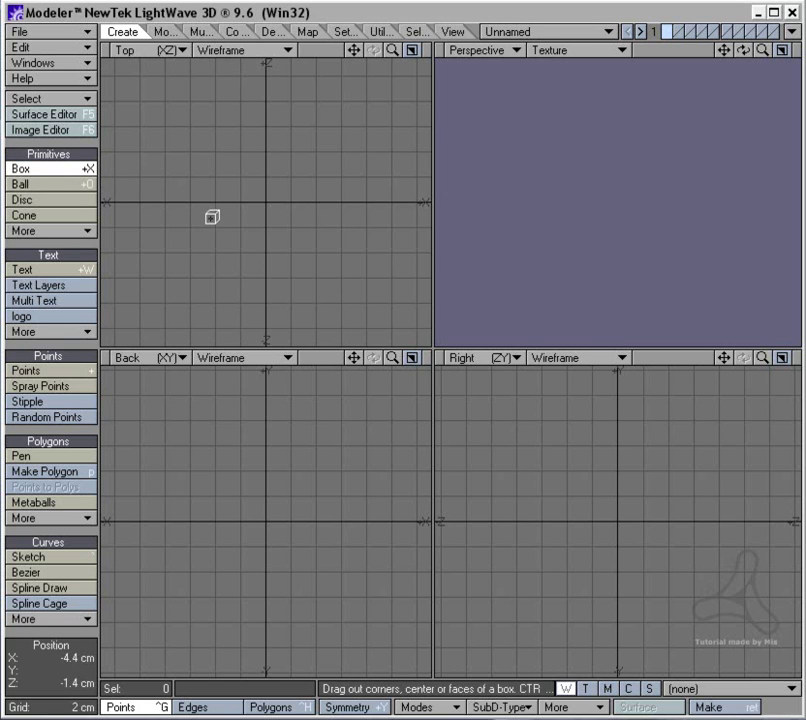
left_click_drag(213, 181, 334, 237)
left_click_drag(273, 208, 266, 201)
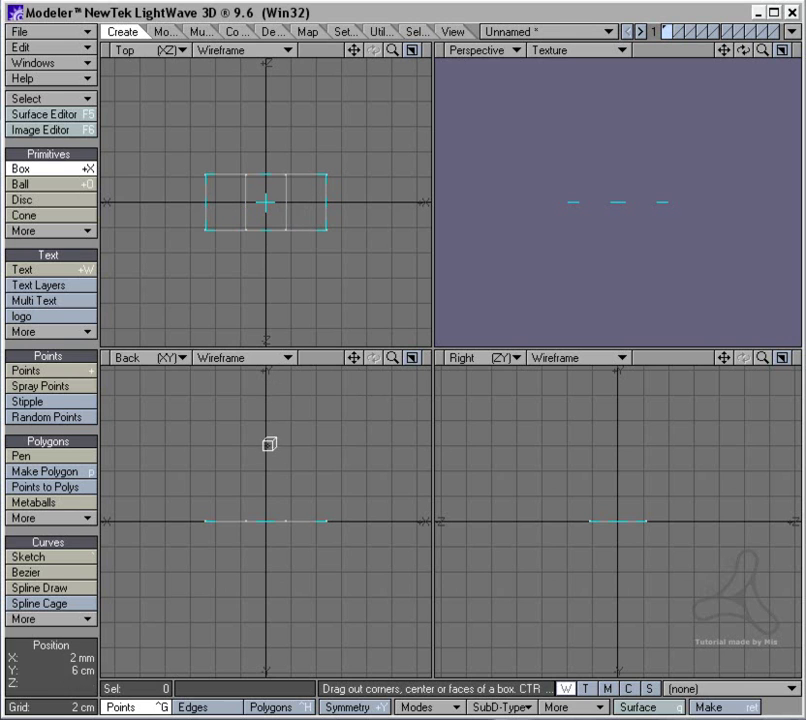
mouse_move(270, 443)
left_mouse_down()
mouse_move(269, 413)
mouse_move(270, 459)
left_mouse_up()
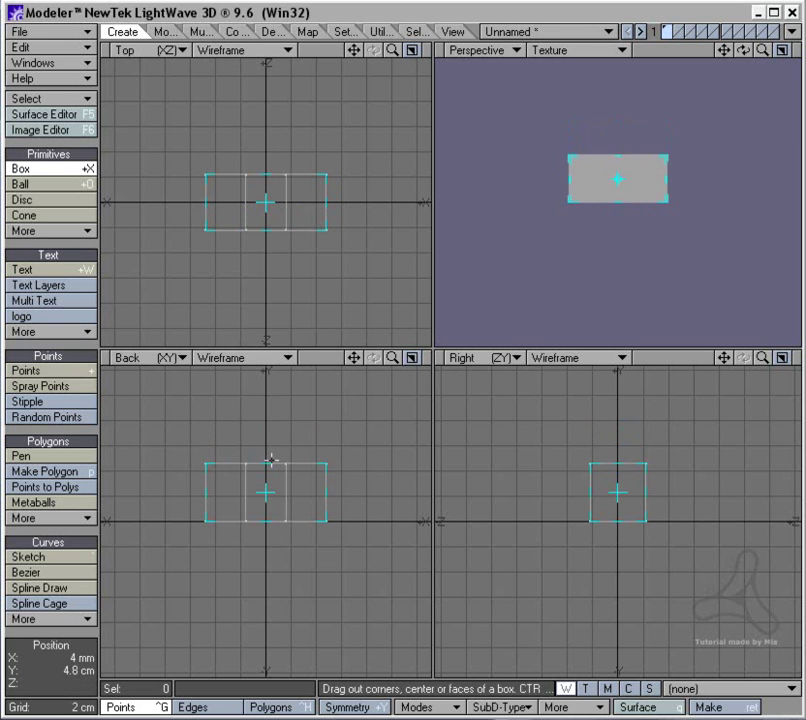
Step: Select the box's three top polygons and merge them into a single polygon
key("space")
key("ctrl+h")
mouse_move(353, 483)
right_mouse_down()
mouse_move(292, 502)
mouse_move(317, 502)
right_mouse_up()
key("b")
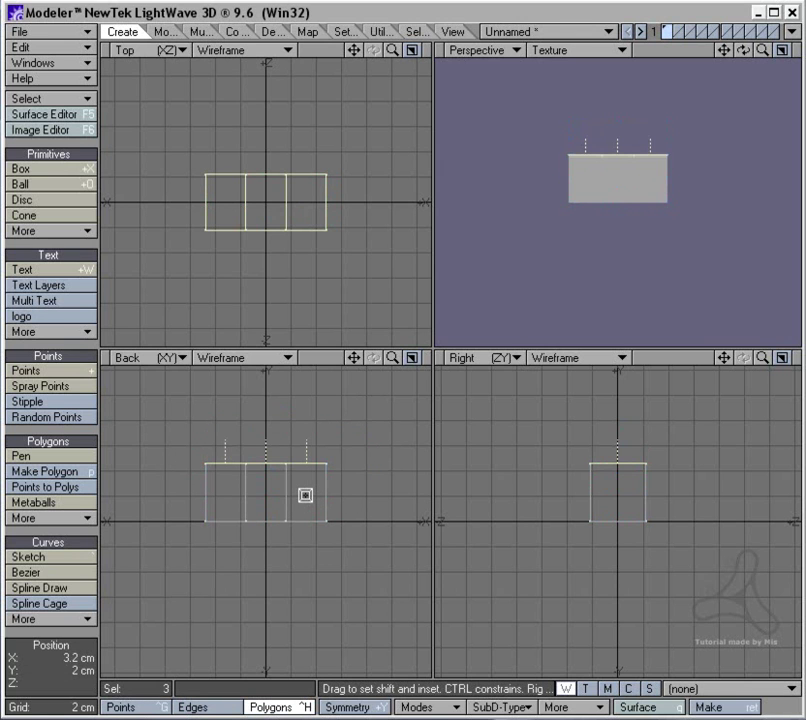
key("shift+z")
Step: Extend the merged top polygon upward and scale it inward to form a tapered shoulder
key("e")
key("t")
left_click_drag(273, 464, 268, 413)
key("h")
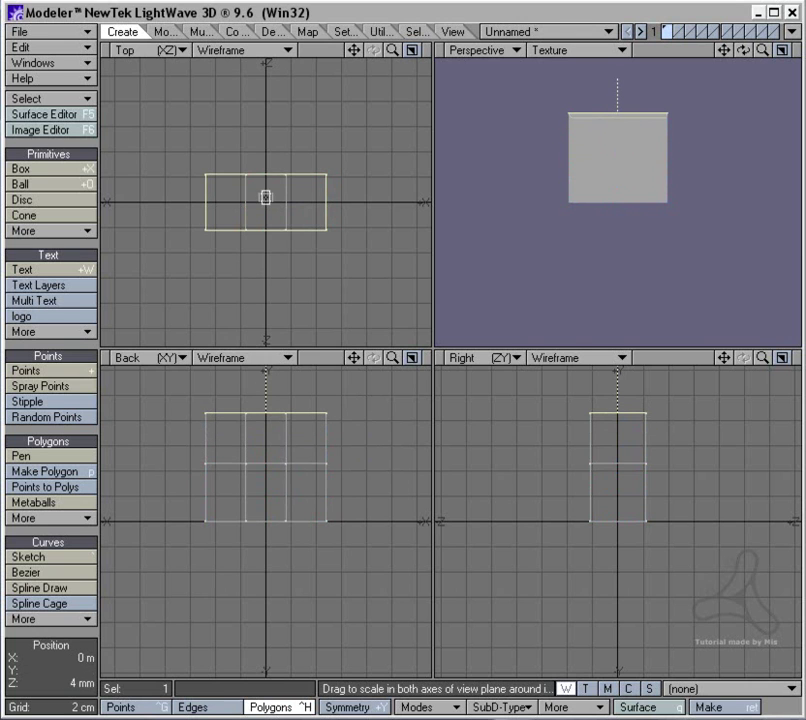
mouse_move(266, 202)
left_mouse_down()
mouse_move(266, 225)
mouse_move(249, 219)
mouse_move(236, 228)
left_mouse_up()
key("ctrl+z")
key("Return")
mouse_move(230, 254)
right_mouse_down()
mouse_move(403, 166)
mouse_move(185, 190)
right_mouse_up()
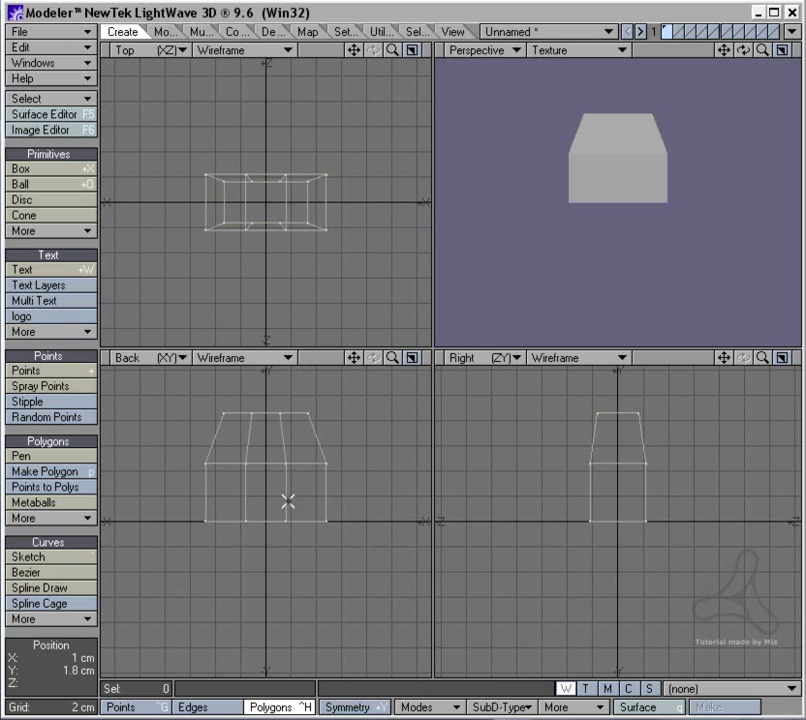
Step: Extend the three bottom polygons downward and scale them inward so the lower body tapers
mouse_move(287, 500)
right_mouse_down()
mouse_move(216, 604)
mouse_move(280, 480)
right_mouse_up()
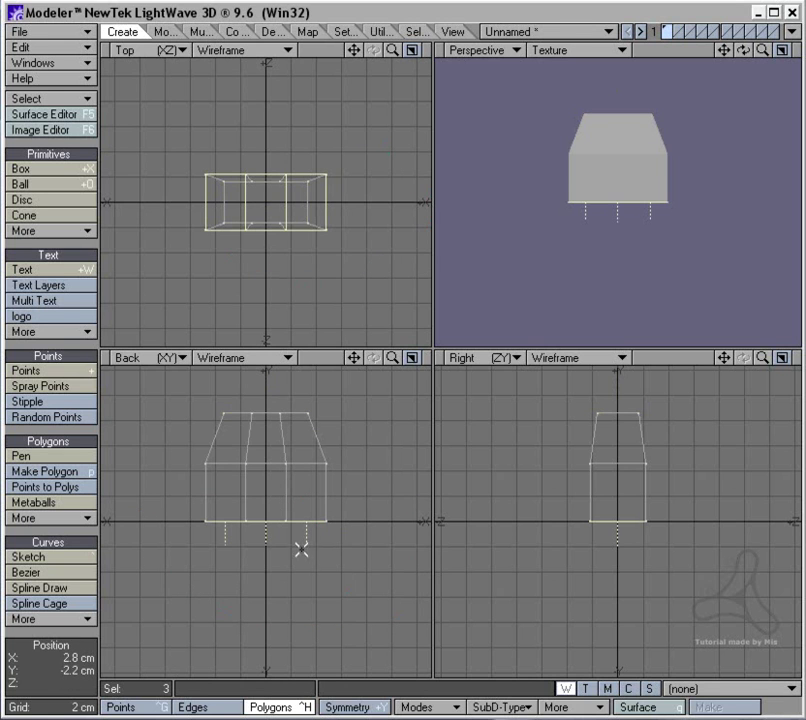
key("t")
left_click_drag(279, 490, 279, 546)
key("shift+h")
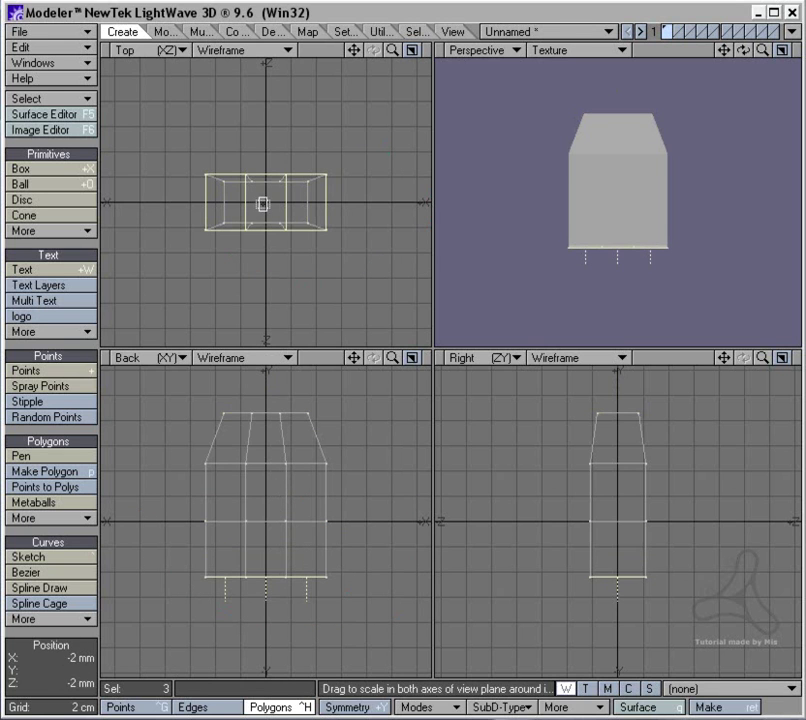
left_click_drag(264, 204, 238, 218)
left_click_drag(290, 151, 291, 150)
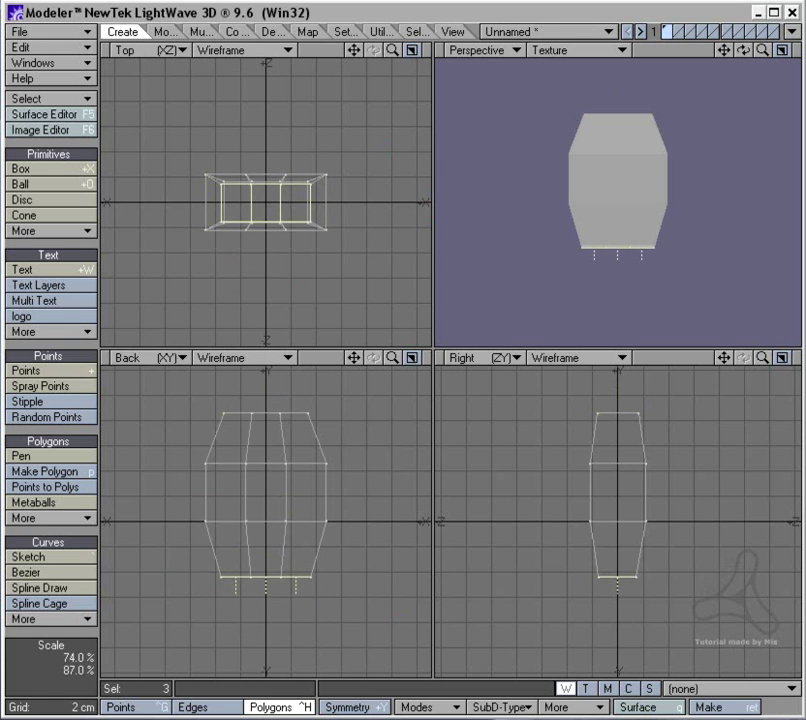
Step: Extend the bottom polygons down another section and scale them out to nearly the width of the middle body
key("t")
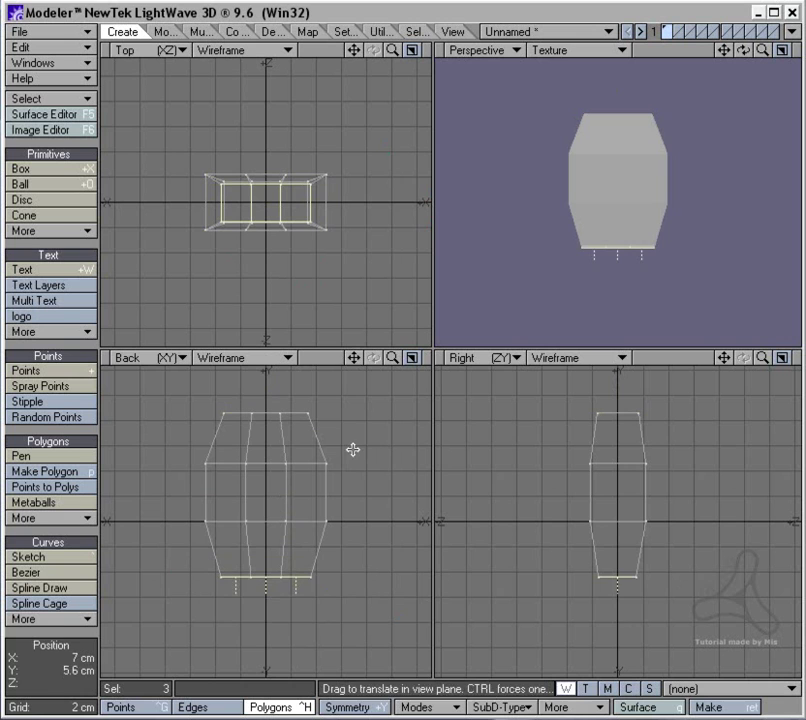
left_click_drag(353, 450, 343, 493, "ctrl")
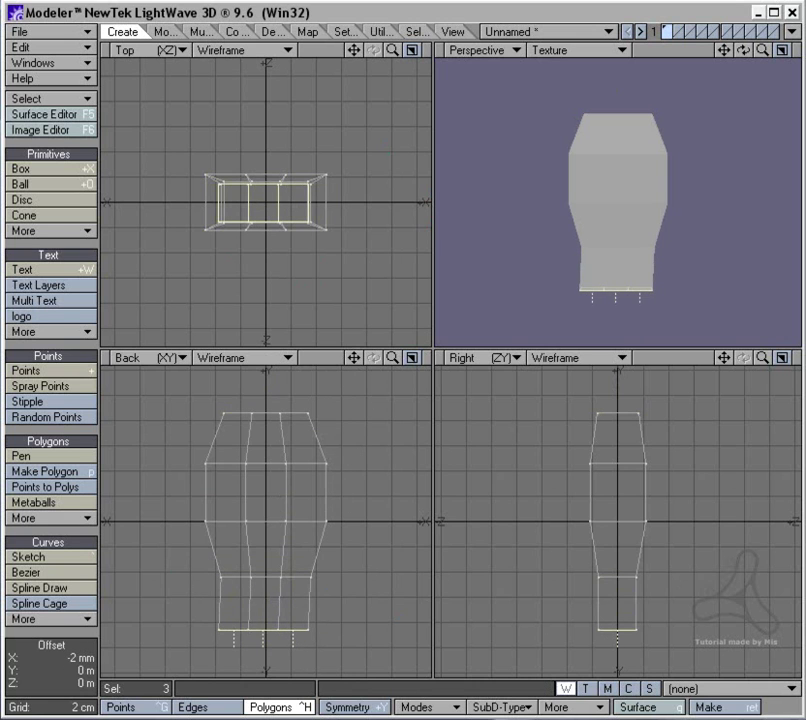
key("h")
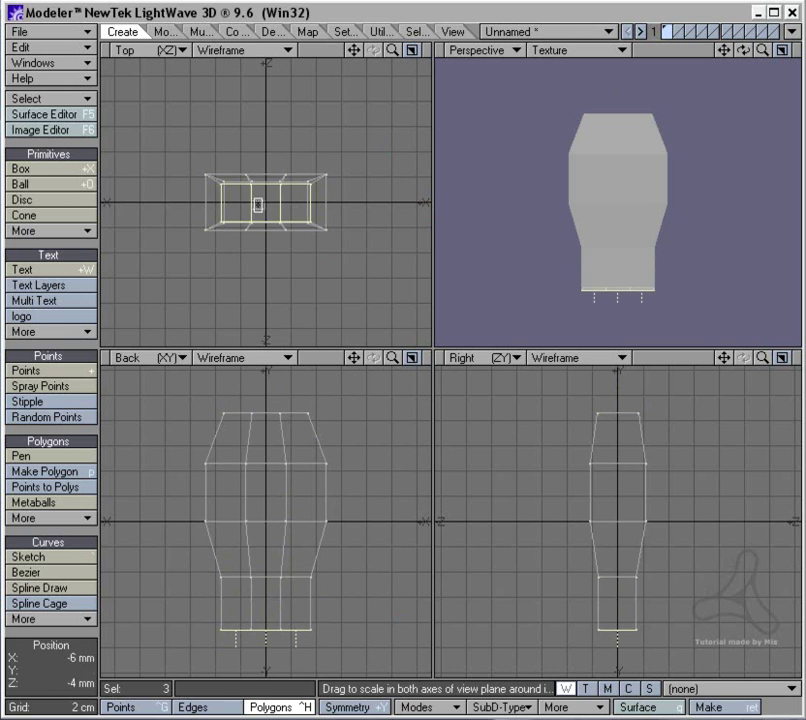
left_click_drag(264, 204, 295, 160)
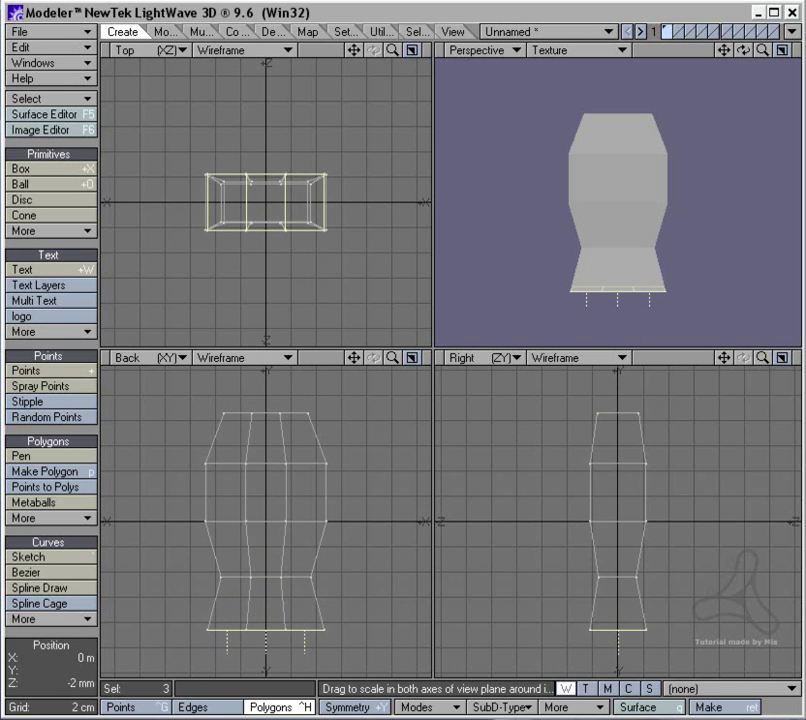
Step: Extend the bottom polygons down a short distance for the base rim and scale them inward
key("t")
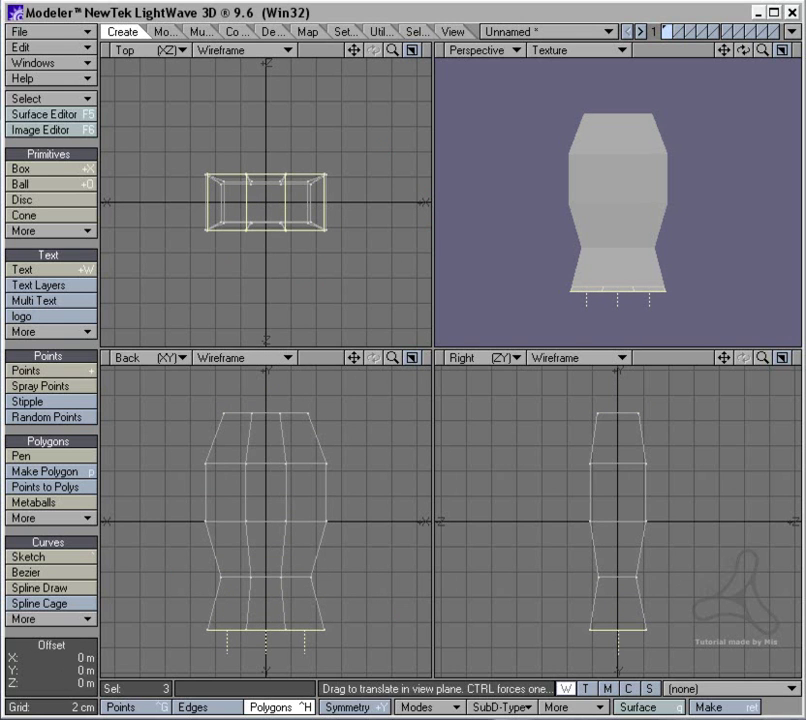
left_click_drag(293, 588, 293, 598)
key("h")
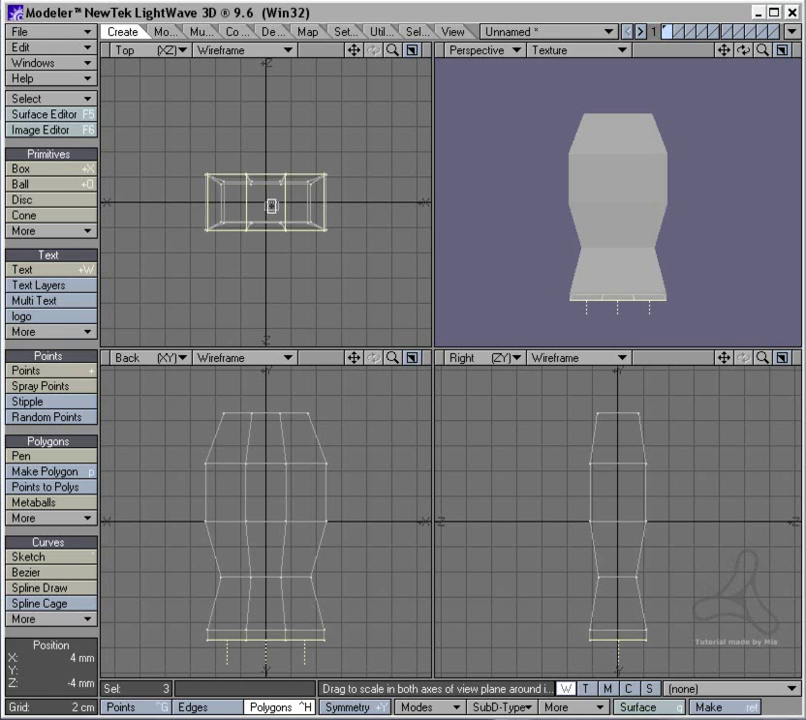
mouse_move(266, 203)
left_mouse_down()
mouse_move(257, 206)
mouse_move(262, 196)
mouse_move(252, 202)
left_mouse_up()
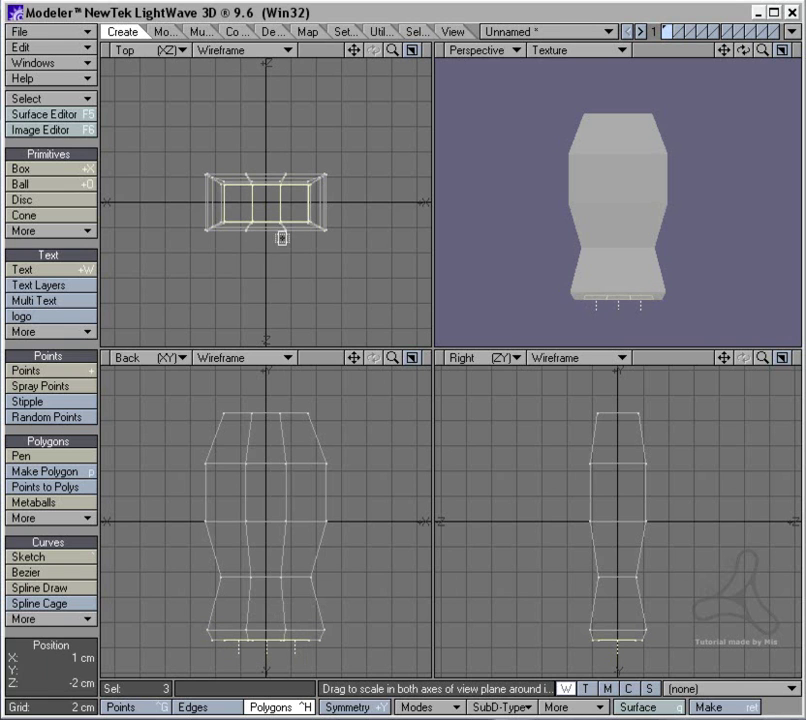
Step: Extend the bottom polygons 6 mm up into the body and scale them to 91% by 85% to recess the base
key("t")
left_click_drag(387, 556, 387, 550)
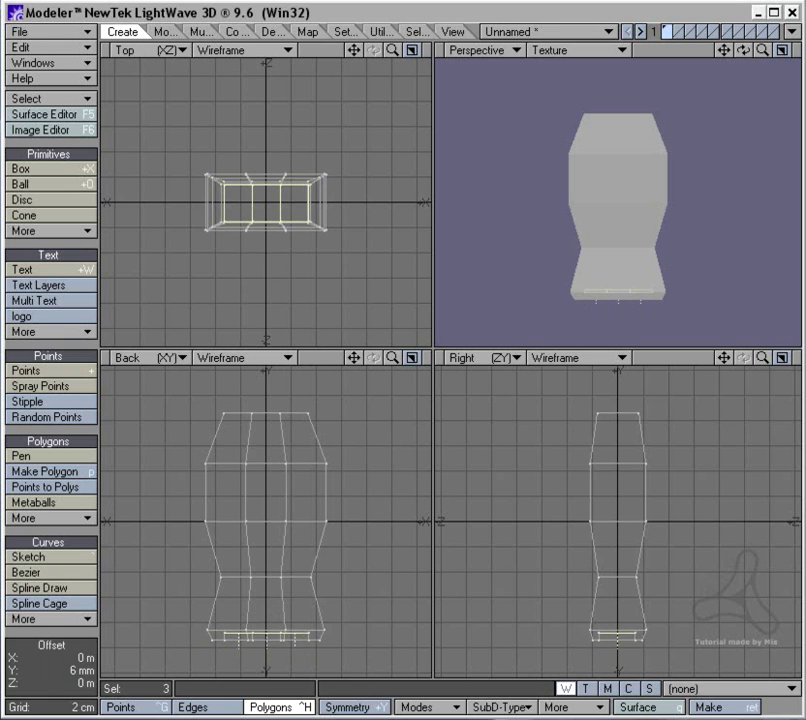
key("h")
left_click_drag(266, 203, 261, 209)
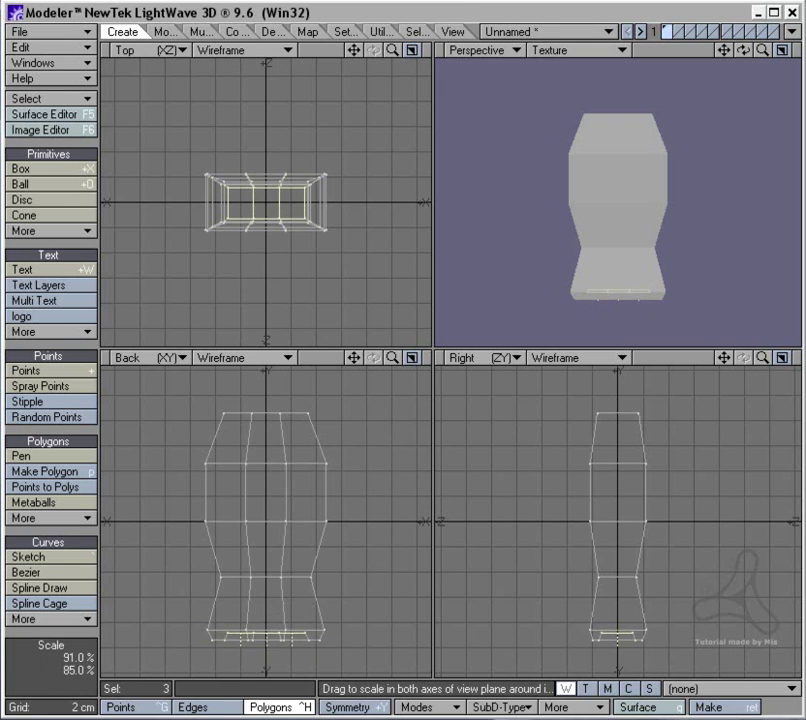
key("space")
key("slash")
Step: Preview the body as a subdivision surface from an angle and return it to plain polygons
left_click_drag(571, 234, 452, 228, "alt")
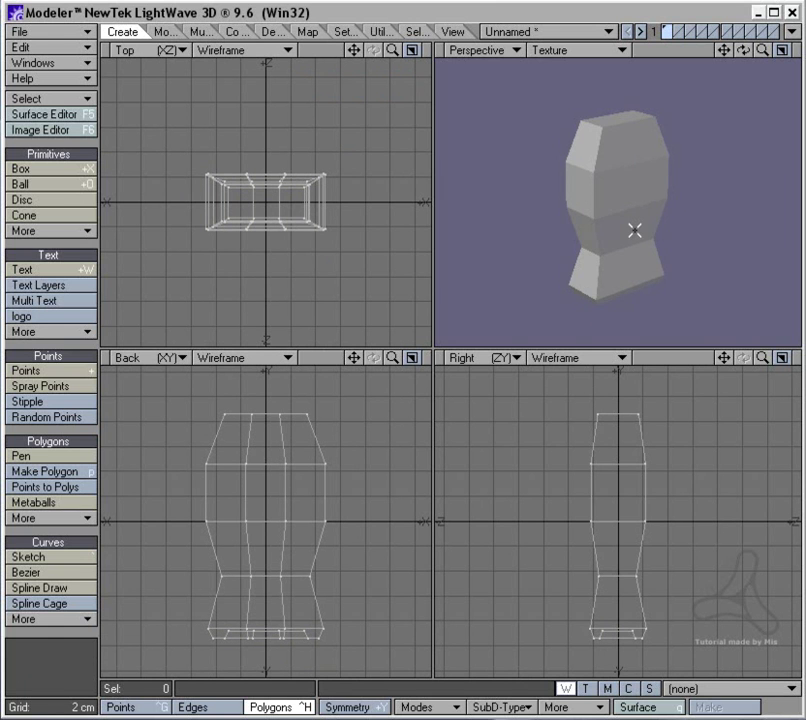
key("Tab")
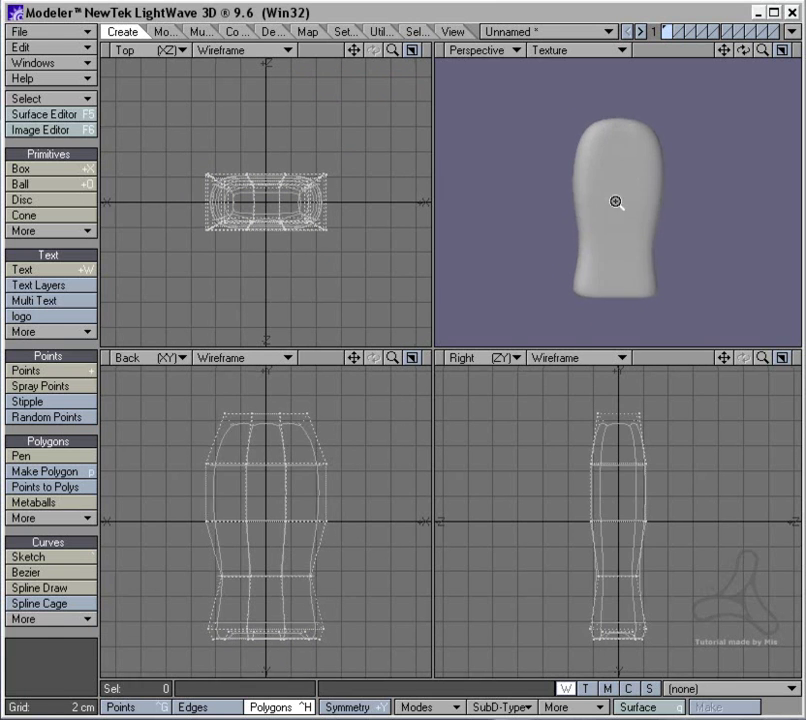
key("a")
left_click_drag(616, 228, 599, 214, "alt")
key("Tab")
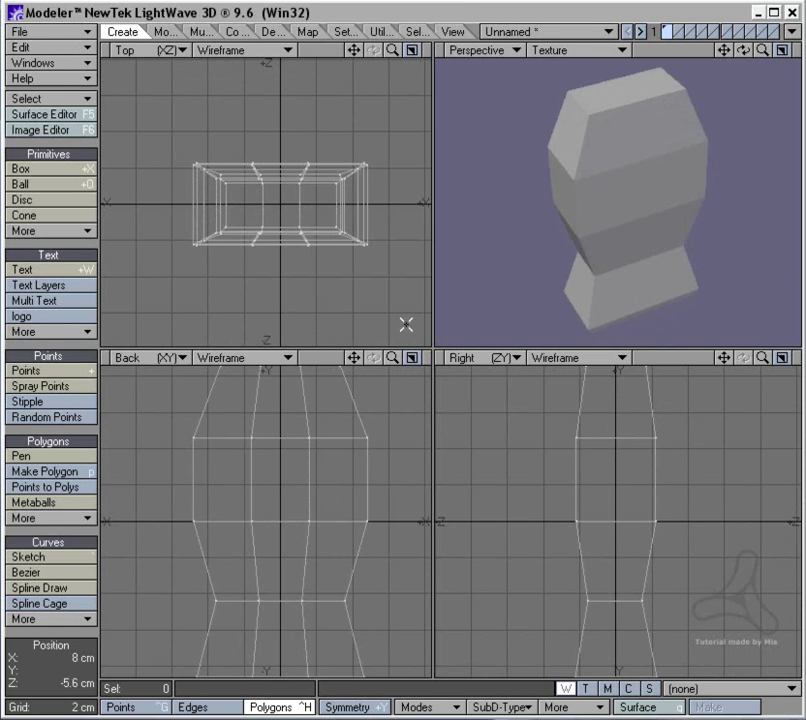
Step: Select the body's middle column of polygons and stretch it along Z so the front and back faces bulge outward
key("a")
mouse_move(324, 208)
left_mouse_down()
mouse_move(293, 124)
mouse_move(246, 241)
left_mouse_up()
mouse_move(246, 241)
right_mouse_down()
mouse_move(321, 243)
mouse_move(318, 232)
right_mouse_up()
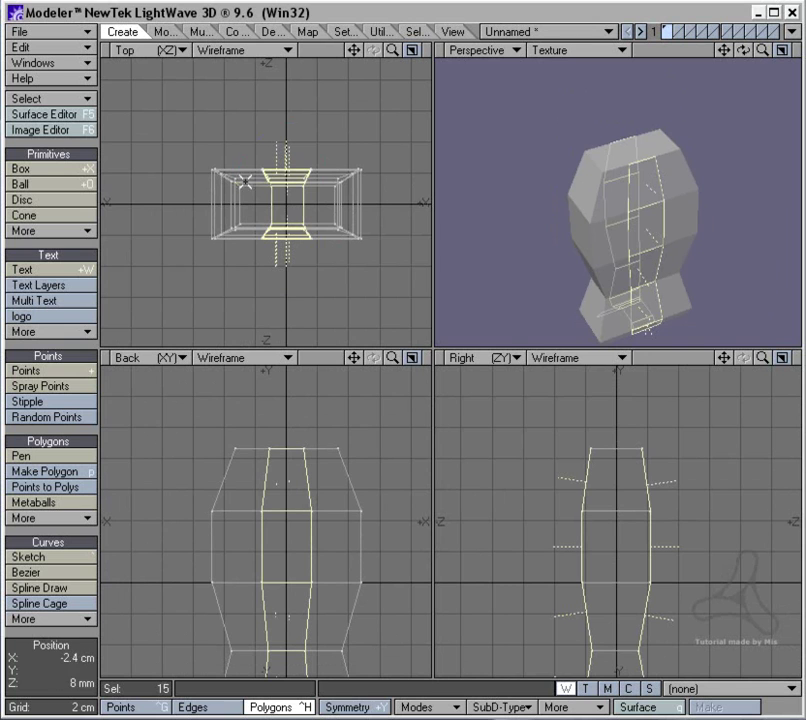
key("h")
left_click_drag(289, 205, 289, 190)
key("space")
mouse_move(261, 256)
right_mouse_down()
mouse_move(351, 134)
mouse_move(254, 225)
right_mouse_up()
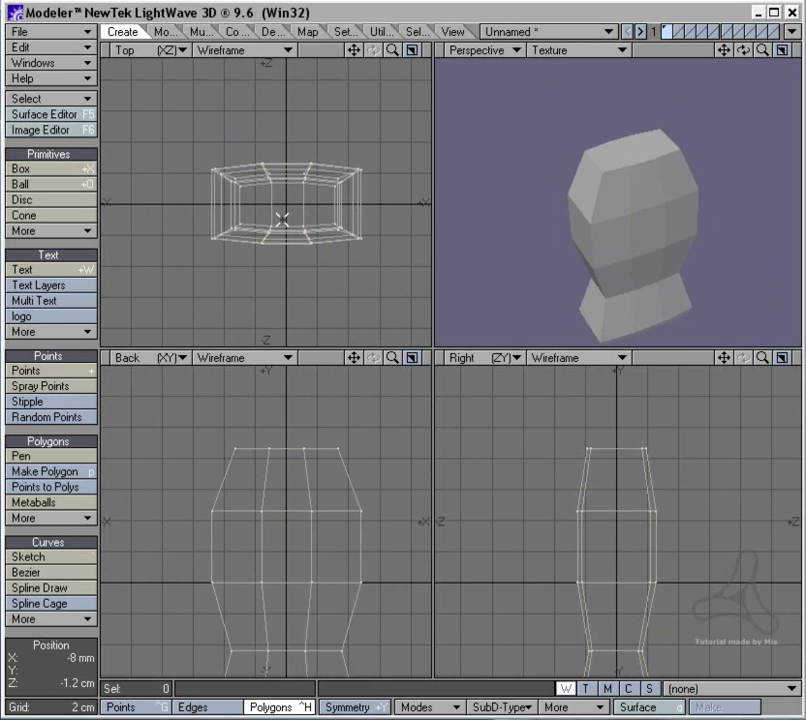
Step: Extend the top polygon upward in three short sections for the neck and flare the uppermost edge slightly outward
mouse_move(599, 237)
left_mouse_down("alt")
mouse_move(666, 227)
mouse_move(590, 229)
left_mouse_up("alt")
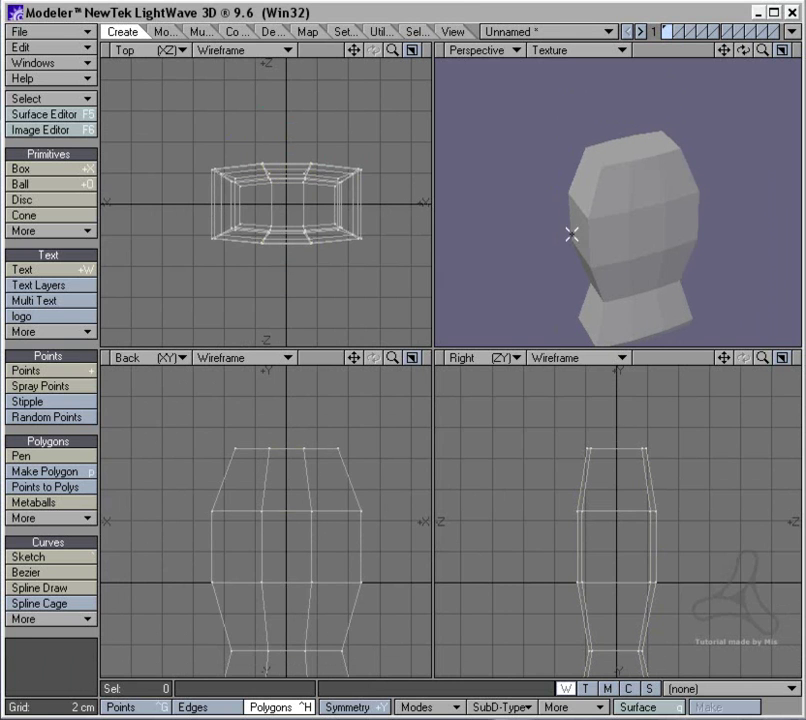
left_click_drag(318, 429, 309, 396, "alt")
mouse_move(360, 443)
right_mouse_down()
mouse_move(175, 392)
mouse_move(305, 431)
right_mouse_up()
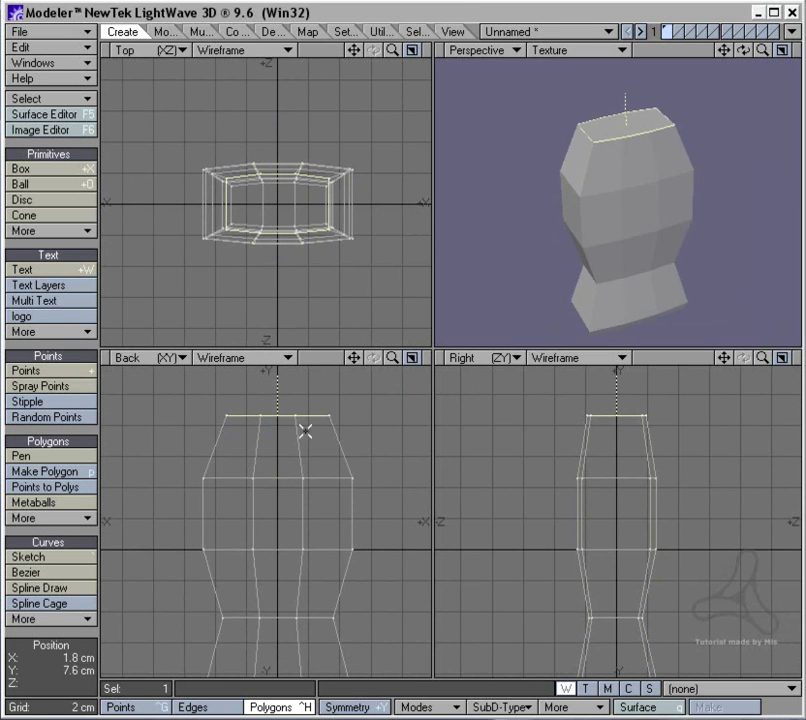
left_click_drag(298, 384, 308, 384, "ctrl+alt")
left_click_drag(286, 390, 300, 414, "alt")
scroll(303, 428, "up", 5)
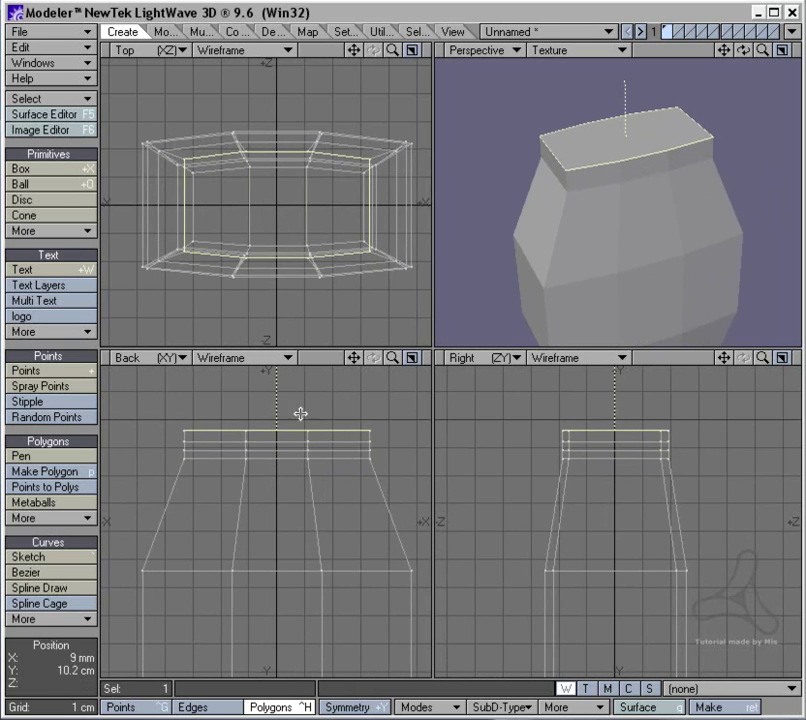
key("h")
left_click_drag(279, 208, 276, 316)
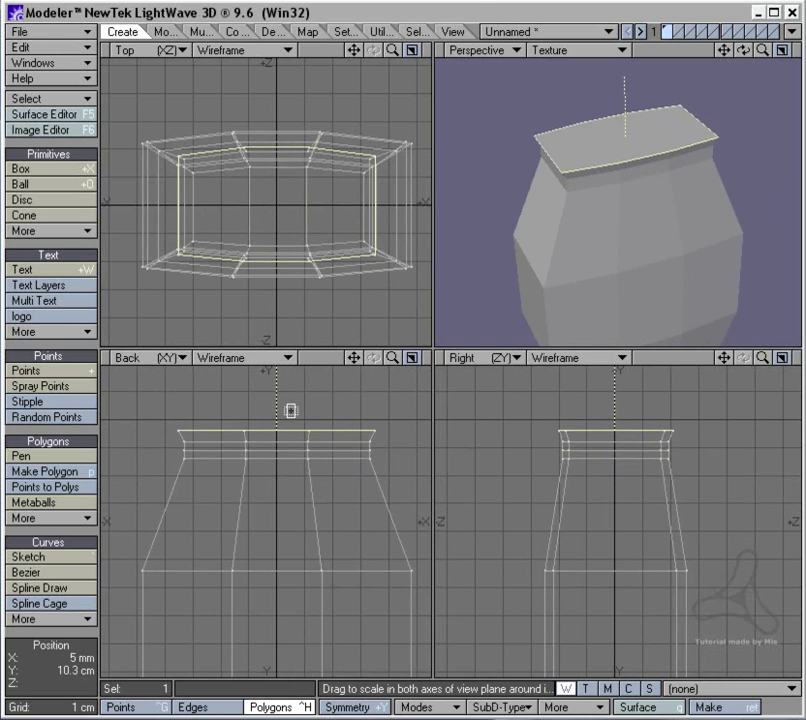
Step: Extend the top polygon upward above the flared neck edge and scale it slightly to form the cap's side wall
key("t")
left_click_drag(296, 403, 255, 446, "alt")
left_click_drag(255, 446, 291, 459, "alt")
key("e")
key("t")
key("h")
left_click_drag(265, 183, 270, 192)
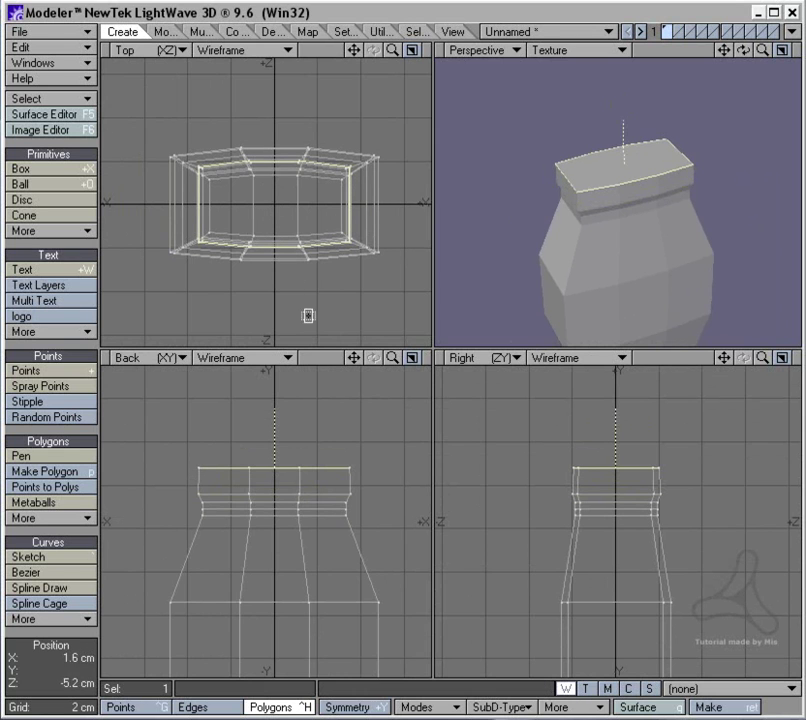
Step: Extend the top polygon higher and scale it strongly inward to taper the cap's top
key("t")
left_click_drag(297, 450, 297, 396)
key("shift+h")
left_click_drag(276, 207, 247, 211)
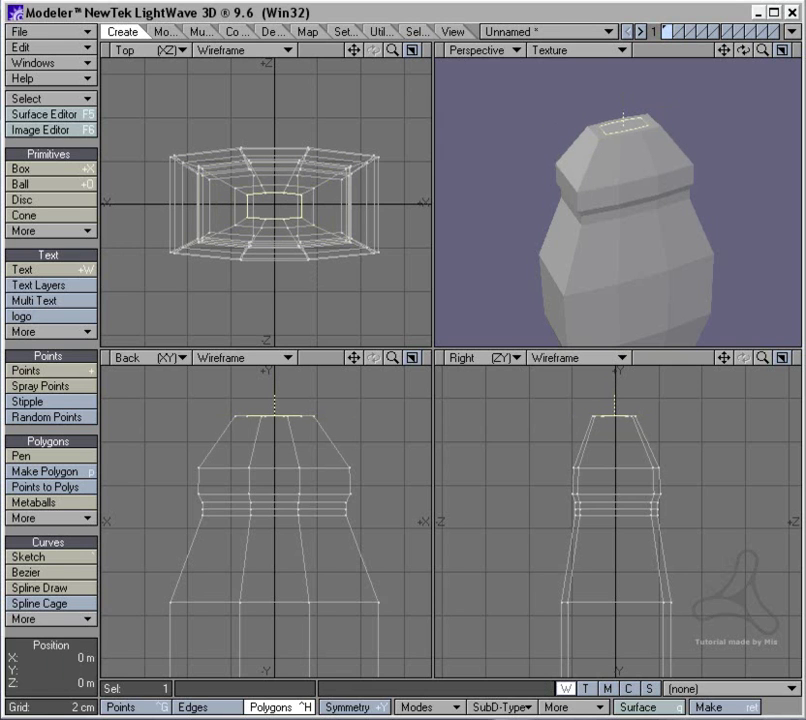
key("space")
key("slash")
Step: Preview the capped shape as a subdivision surface from the front and return it to plain polygons
key("Tab")
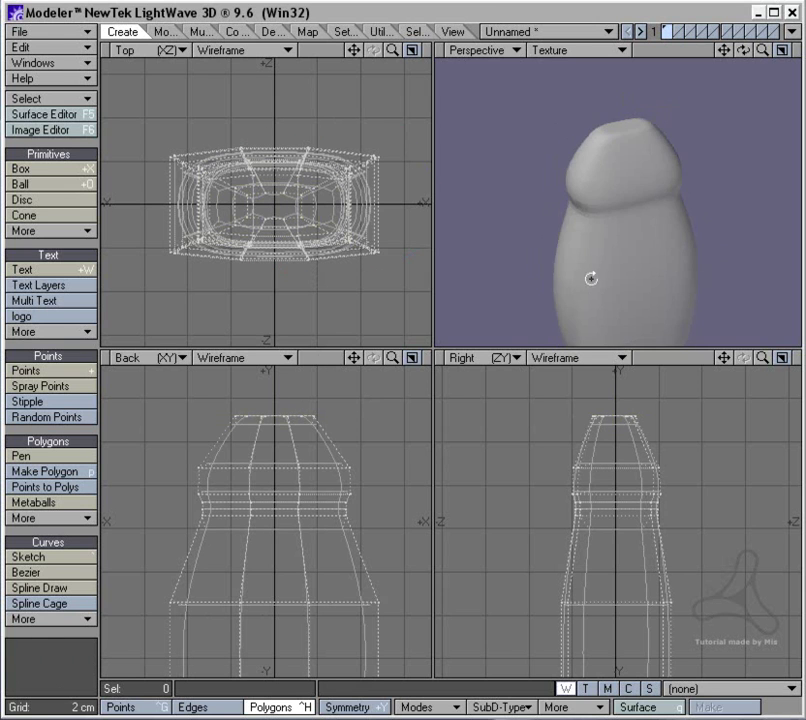
left_click_drag(590, 279, 593, 234, "alt")
key("Tab")
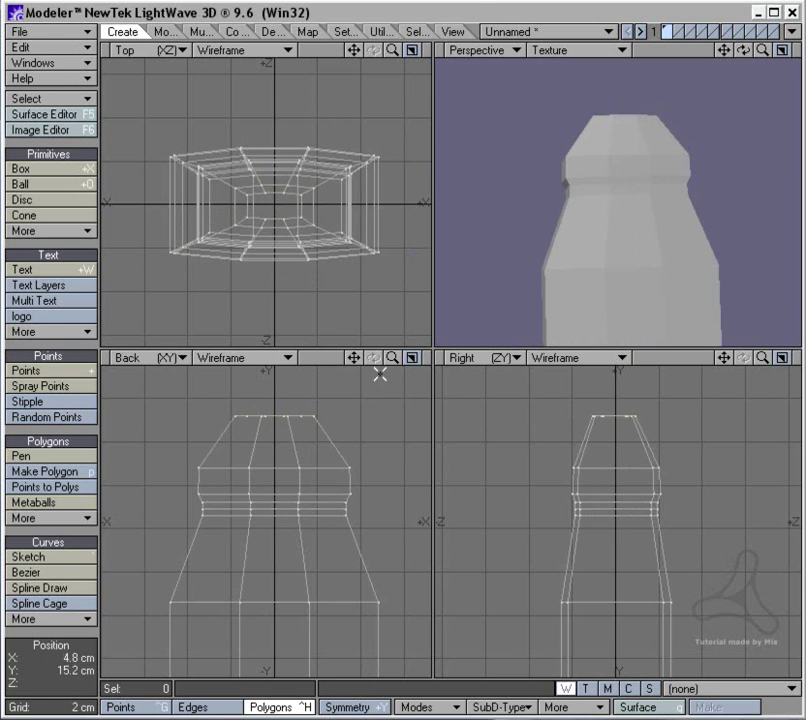
Step: Select the eight points of the middle neck ring and scale them inward to form a groove
key("period")
key("ctrl+g")
left_click_drag(360, 503, 167, 509)
key("shift+h")
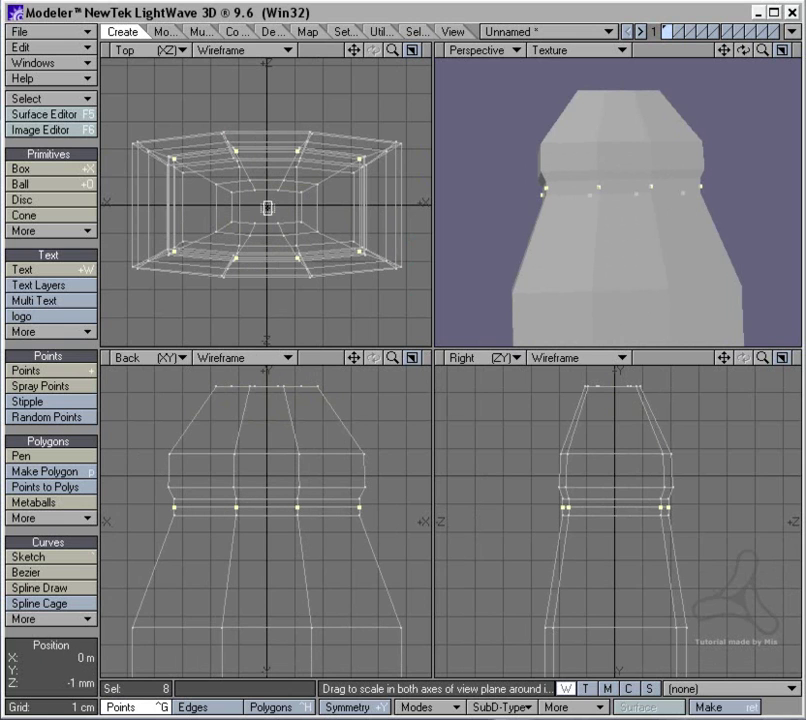
mouse_move(267, 205)
left_mouse_down()
mouse_move(267, 214)
mouse_move(258, 206)
left_mouse_up()
key("Return")
key("slash")
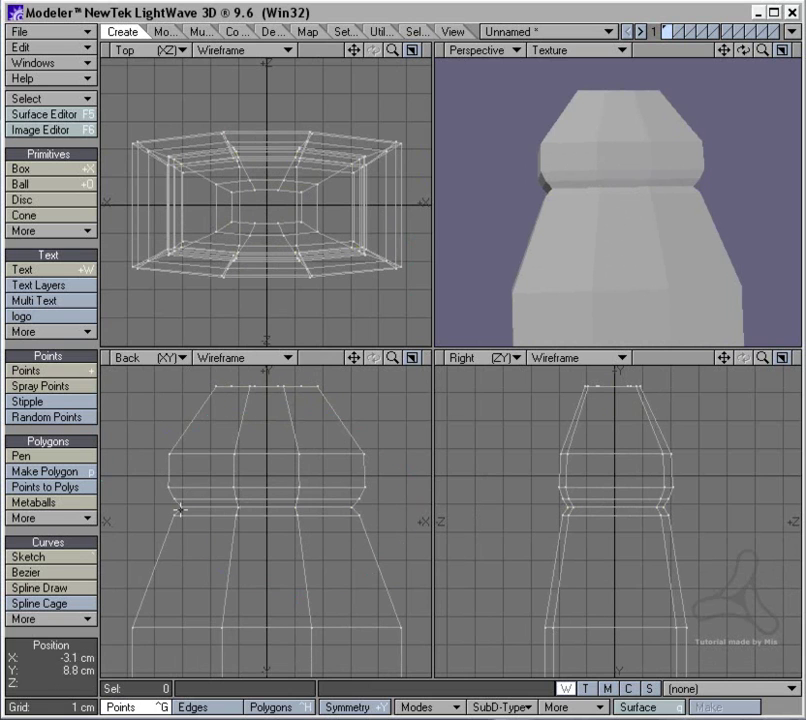
Step: Select the neck groove's point rings and compress them vertically to make the groove thin
mouse_move(180, 492)
right_mouse_down()
mouse_move(273, 579)
mouse_move(362, 512)
right_mouse_up()
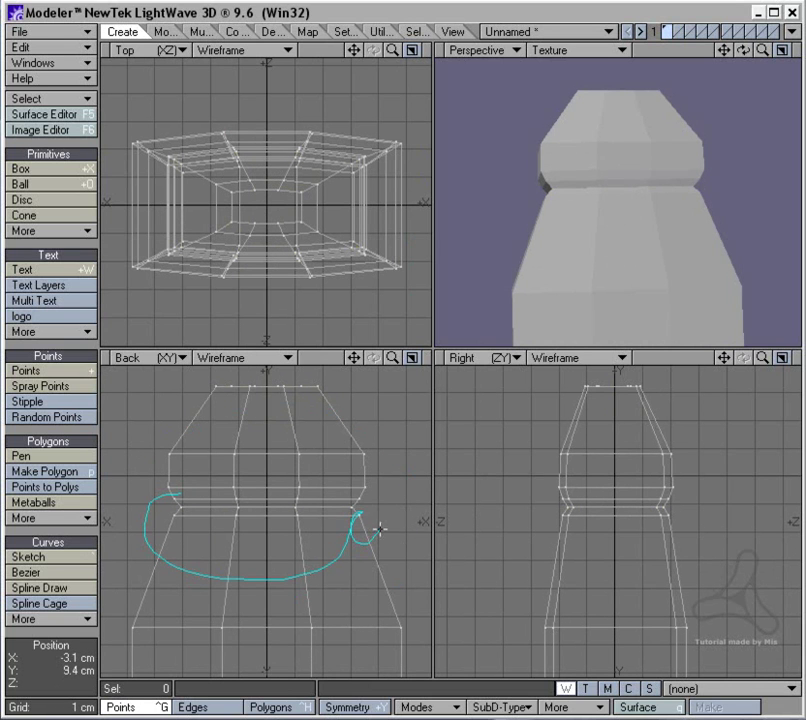
right_click_drag(380, 529, 354, 492)
key("h")
mouse_move(324, 508)
left_mouse_down()
mouse_move(324, 530)
mouse_move(311, 533)
left_mouse_up()
key("space")
mouse_move(344, 578)
right_mouse_down()
mouse_move(246, 597)
mouse_move(356, 570)
right_mouse_up()
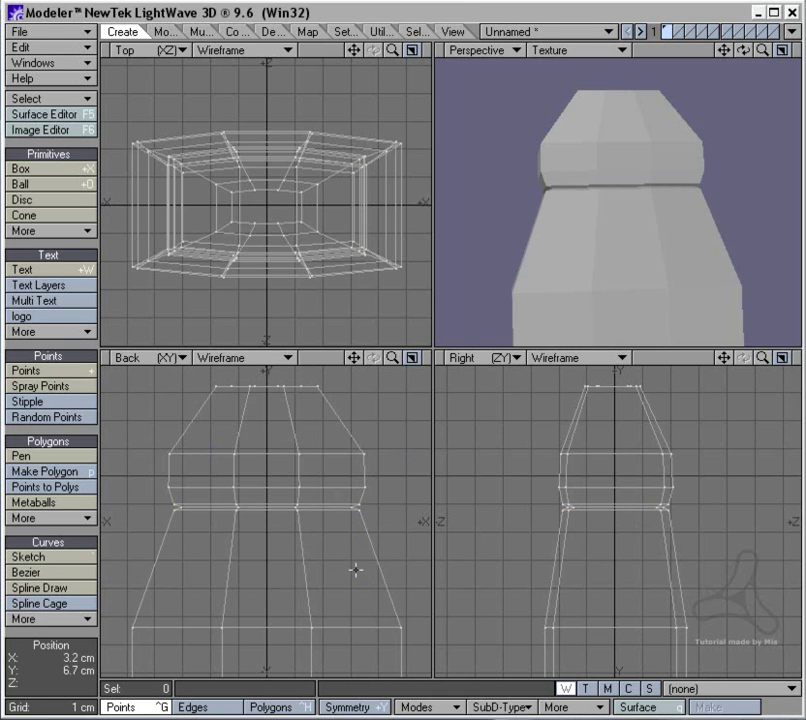
Step: Preview the whole bottle as a subdivision surface and return it to plain polygons
key("Tab")
key("a")
left_click_drag(684, 209, 645, 262, "alt")
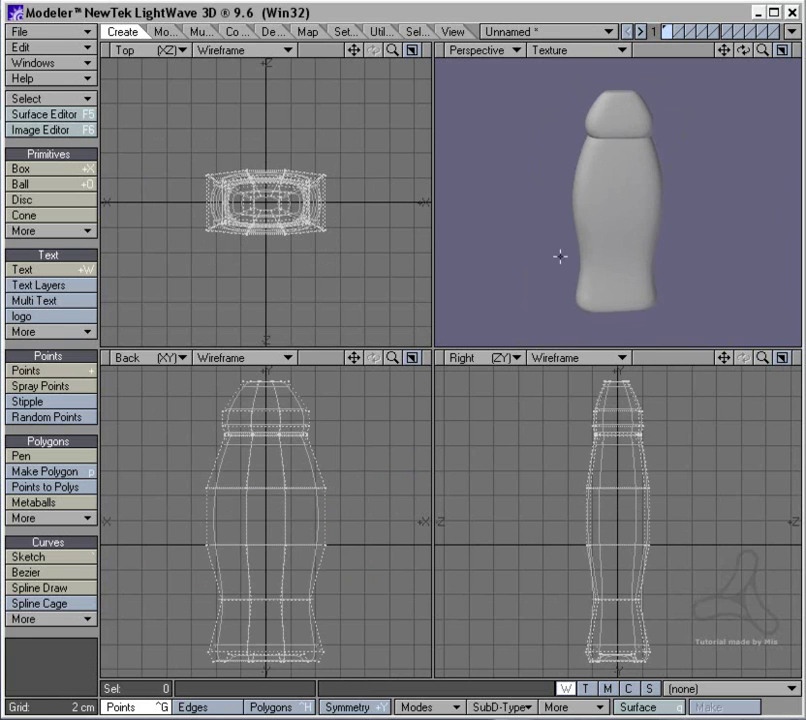
key("Tab")
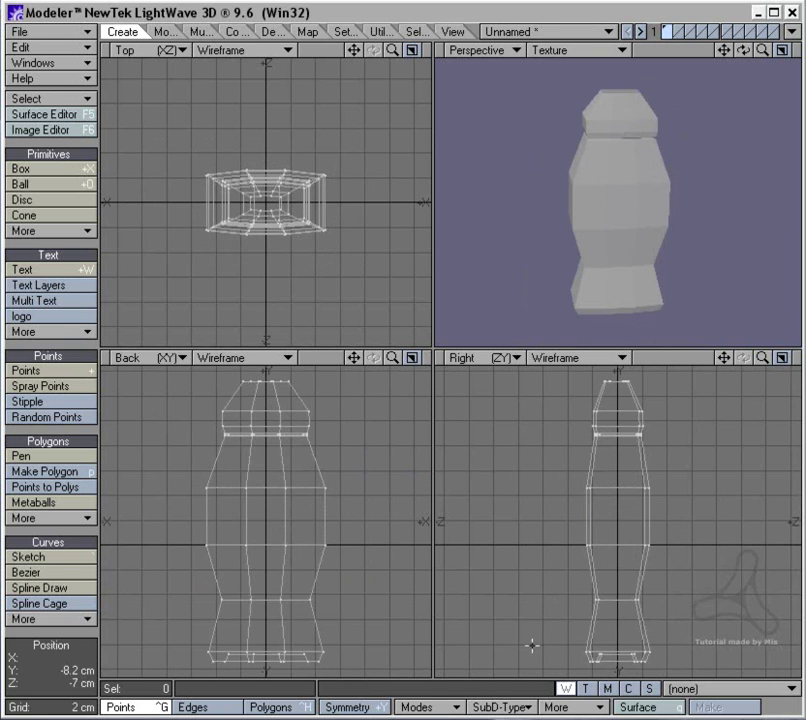
Step: Check the inner polygon of the recessed base from below by selecting it, and clear the selection
left_click_drag(568, 257, 780, 204, "alt")
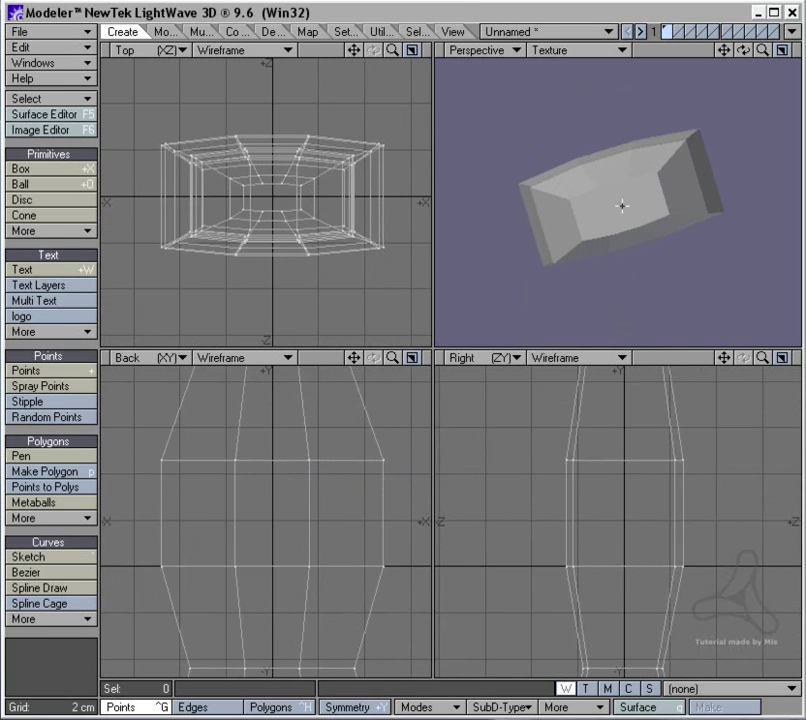
key("space")
key("space")
left_click(621, 207)
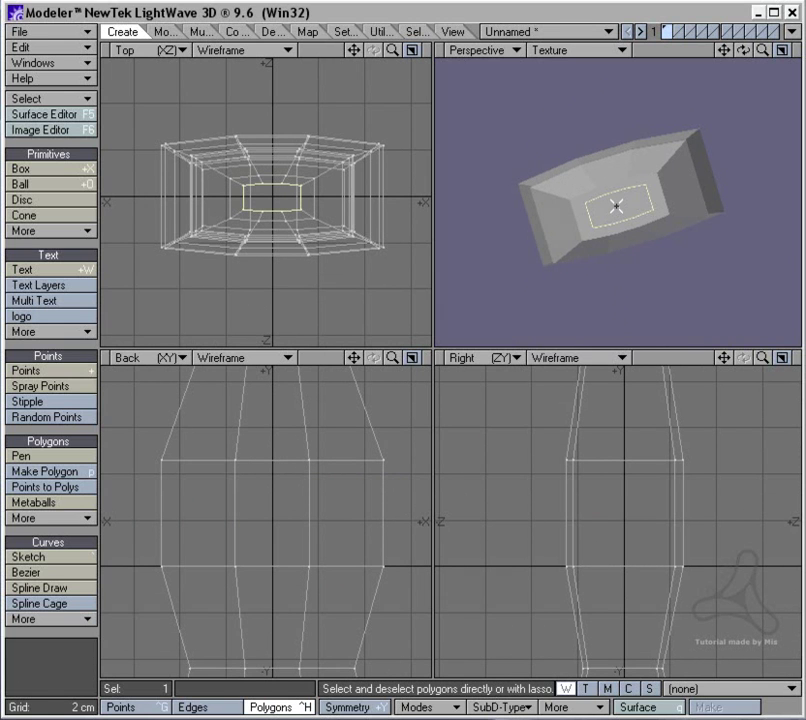
left_click(616, 206)
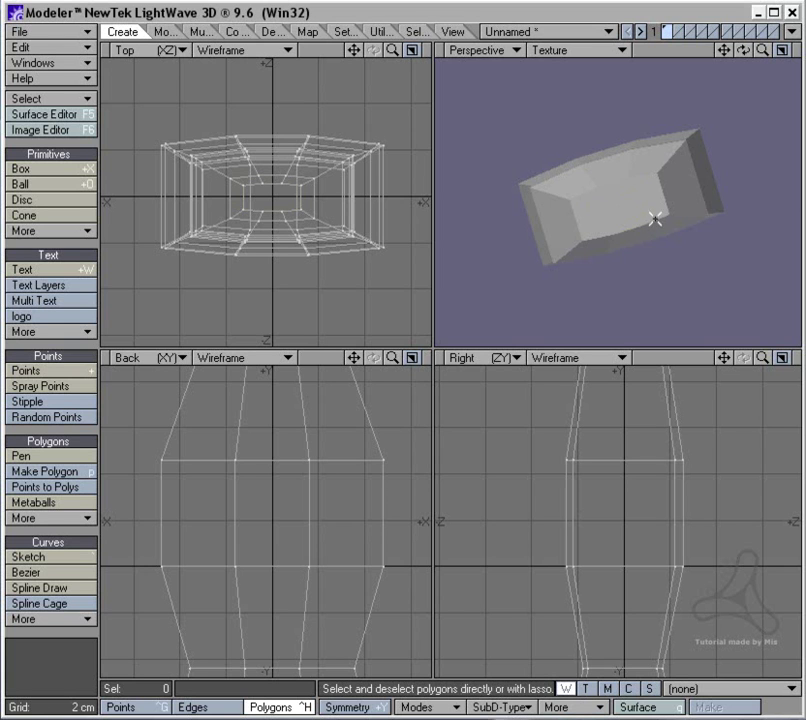
Step: Set the perspective view's shading to Textured Wire
left_click(500, 50)
left_click(500, 48)
left_click(605, 50)
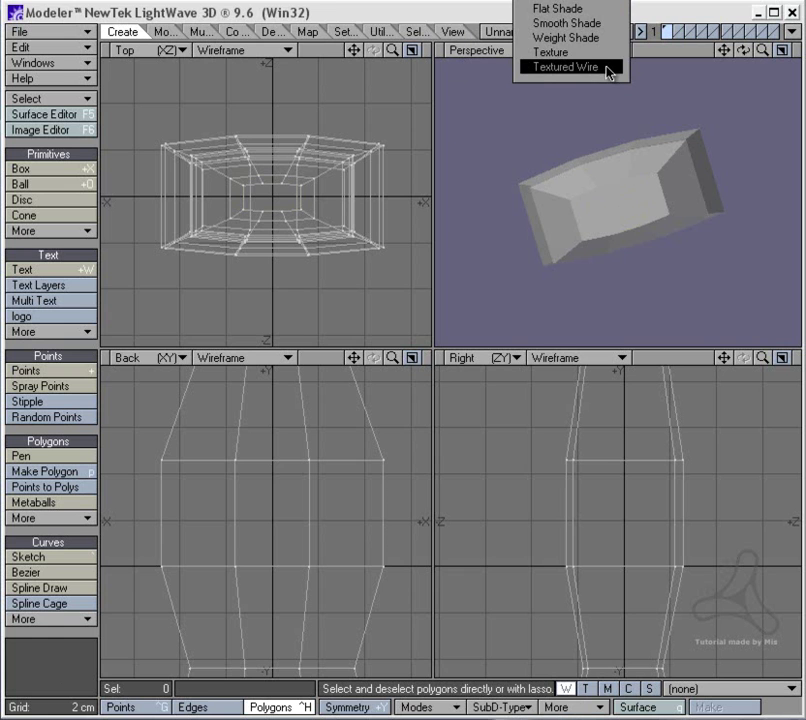
left_click(607, 68)
Step: Split the inner base polygon into three across its two pairs of middle points and select the three pieces
left_click_drag(617, 217, 676, 246, "alt")
left_click_drag(651, 289, 641, 246)
key("ctrl+g")
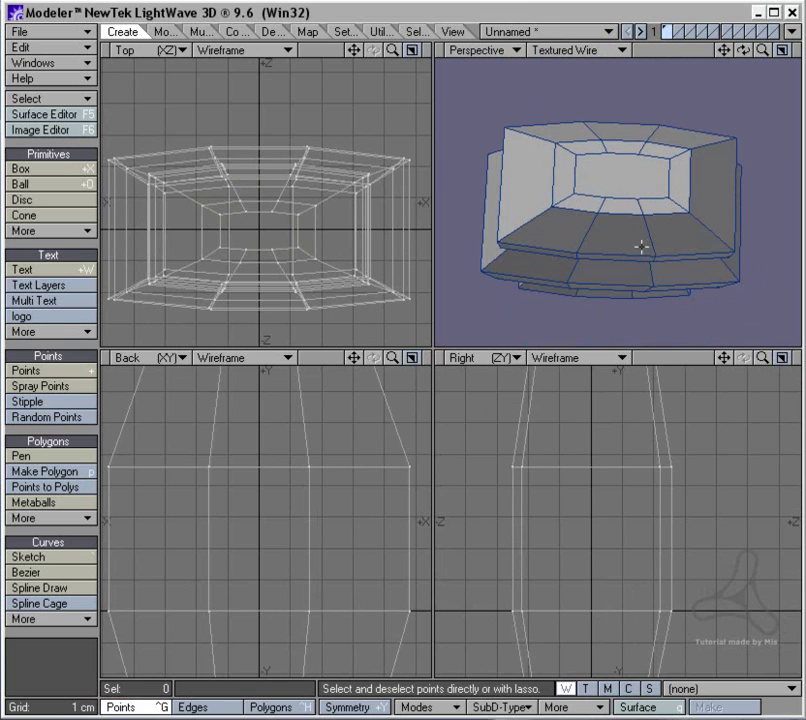
left_click(607, 154)
left_click(603, 199)
key("/")
left_click(640, 152)
left_click(640, 197)
key("/")
key("space")
key("space")
left_click_drag(599, 175, 644, 180)
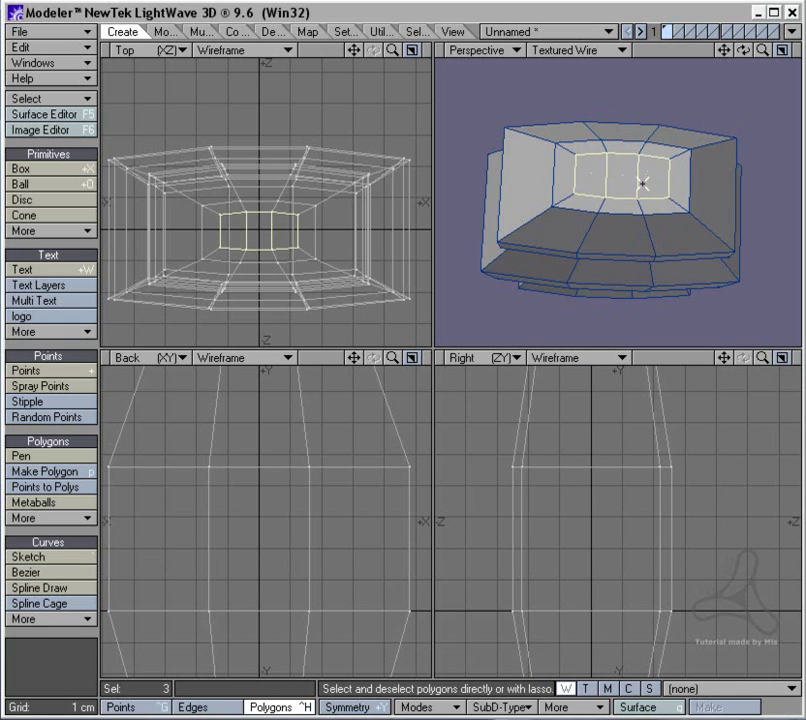
Step: Deselect the base polygons and convert the whole bottle to a subdivision surface
key("t")
mouse_move(353, 464)
left_mouse_down("alt")
mouse_move(353, 589)
mouse_move(371, 676)
mouse_move(371, 667)
left_mouse_up("alt")
key("space")
mouse_move(363, 549)
right_mouse_down()
mouse_move(398, 394)
mouse_move(350, 535)
right_mouse_up()
mouse_move(630, 260)
left_mouse_down("alt")
mouse_move(642, 119)
mouse_move(591, 161)
mouse_move(598, 197)
mouse_move(624, 200)
mouse_move(575, 201)
mouse_move(569, 193)
mouse_move(621, 247)
mouse_move(632, 214)
mouse_move(651, 335)
mouse_move(689, 236)
mouse_move(694, 246)
mouse_move(581, 218)
mouse_move(488, 219)
left_mouse_up("alt")
key("a")
key("period")
key("Tab")
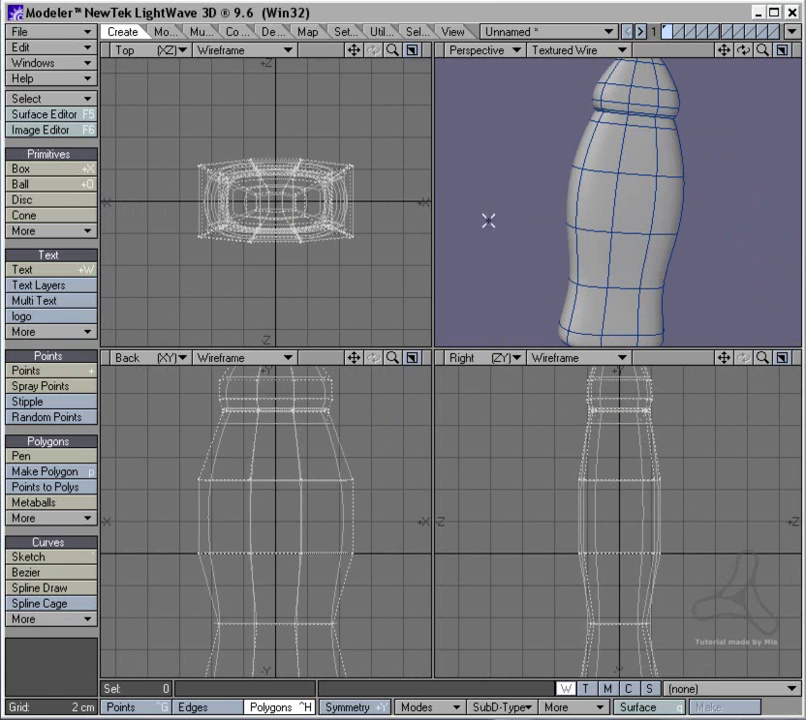
Step: Start saving the object under a new name and create and open the folder "subpatch_Leve of detail" inside Render
left_click(86, 31)
left_click(86, 103)
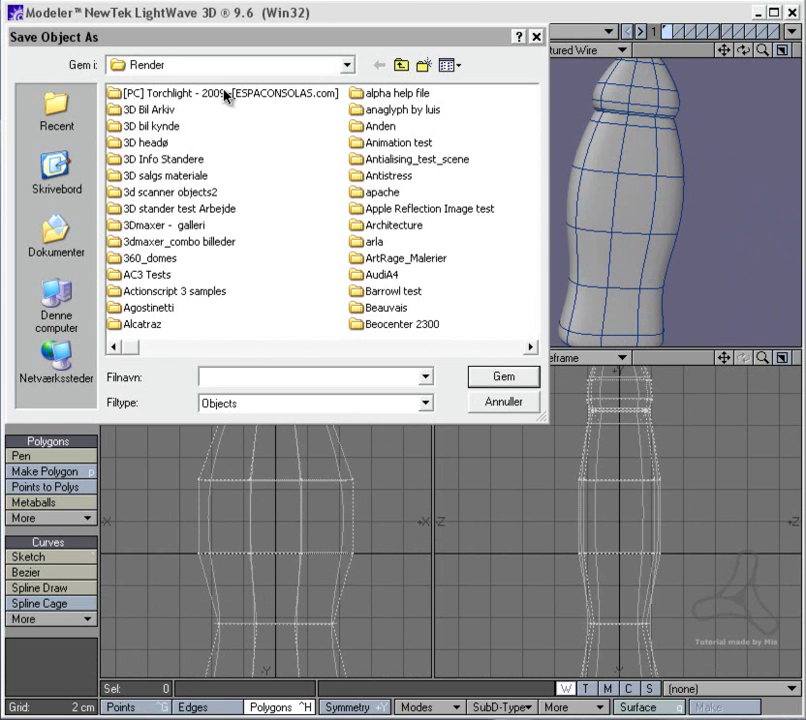
left_click(427, 67)
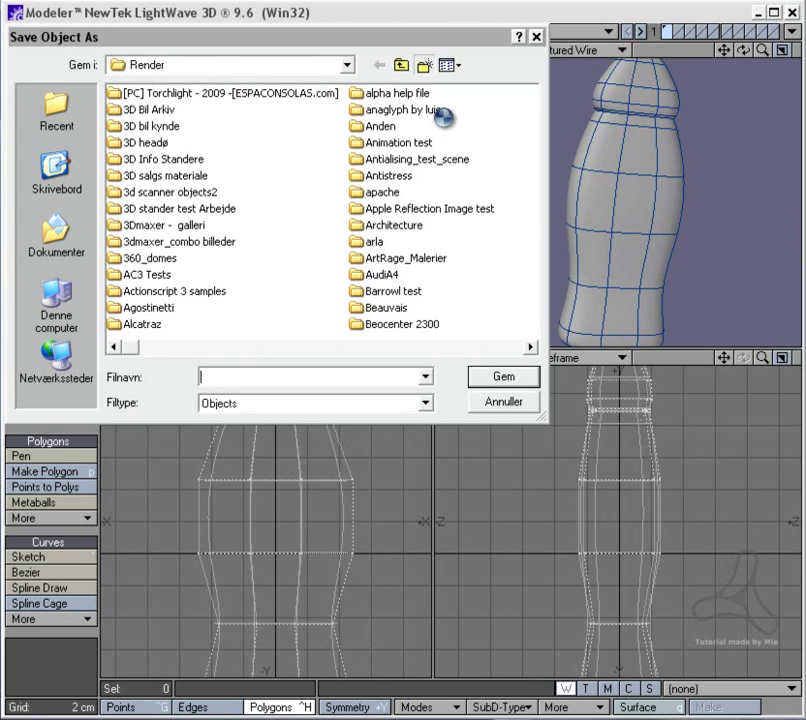
type("subpat")
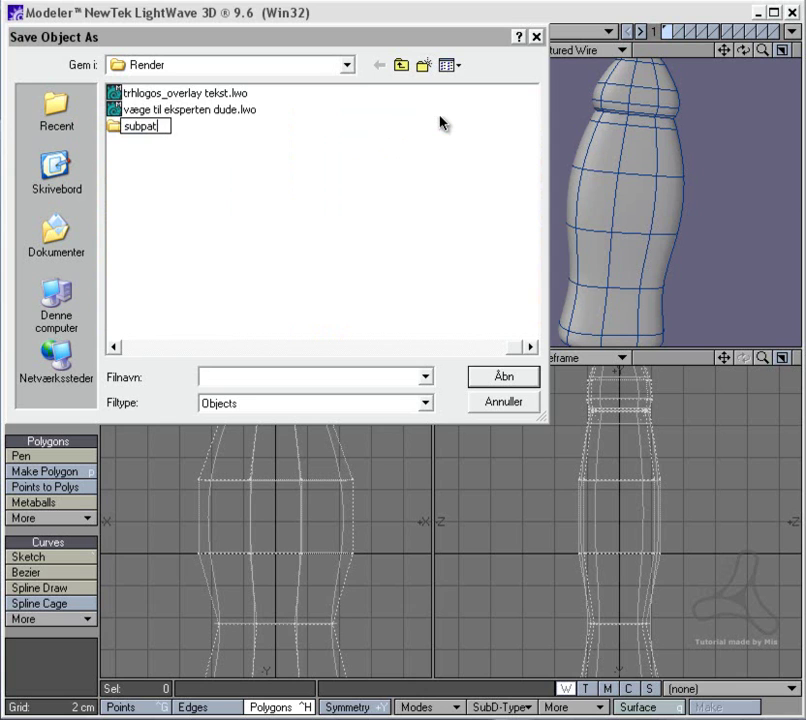
type("ch_Leve")
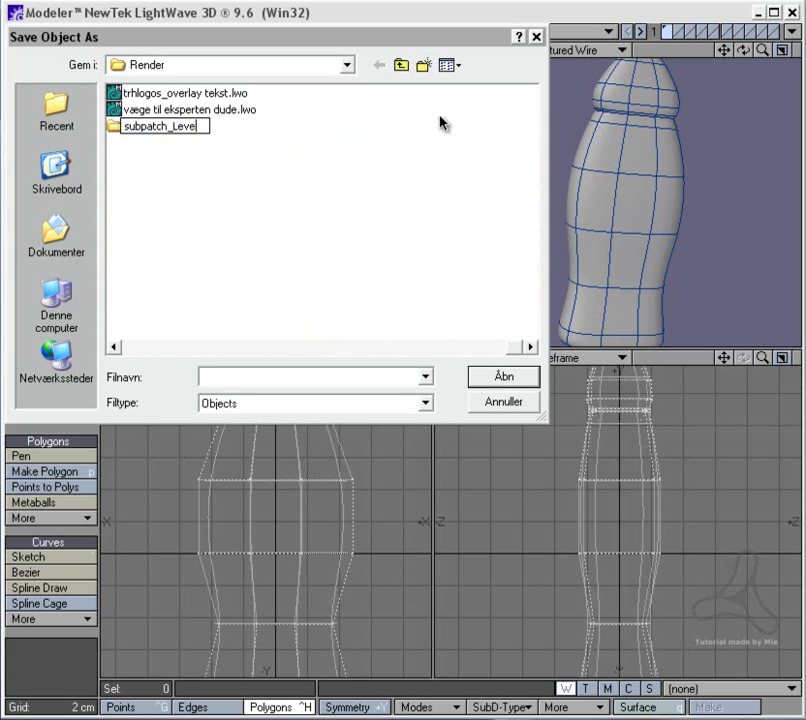
type(" of detail")
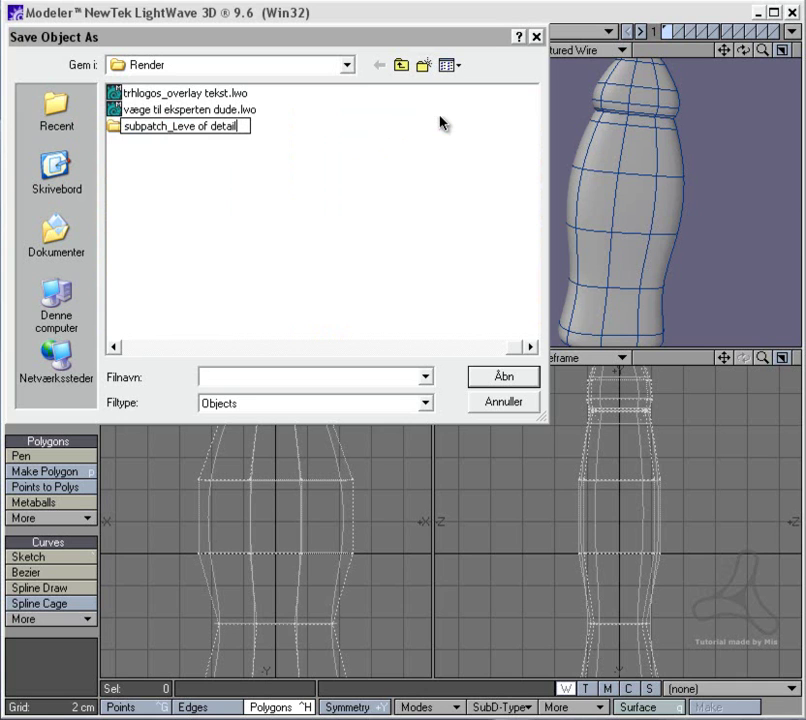
key("Return")
double_click(229, 128)
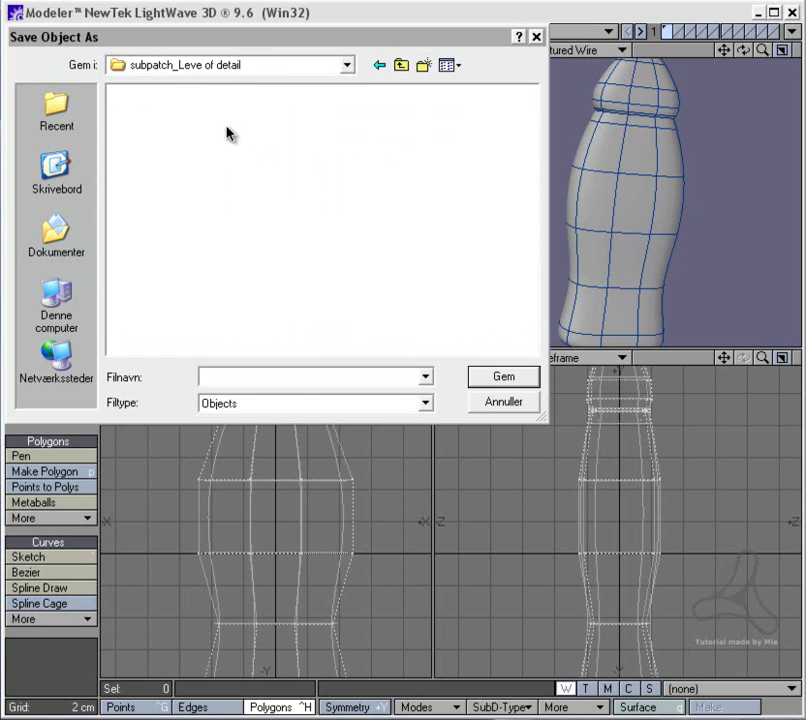
Step: Save the object as shampoo in the new folder
left_click(294, 379)
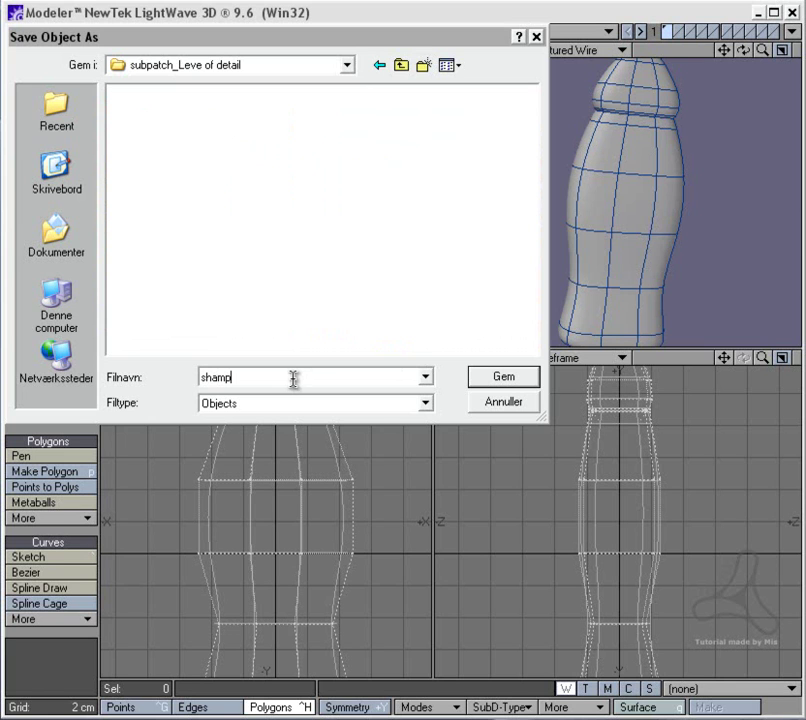
type("shampoo")
key("Return")
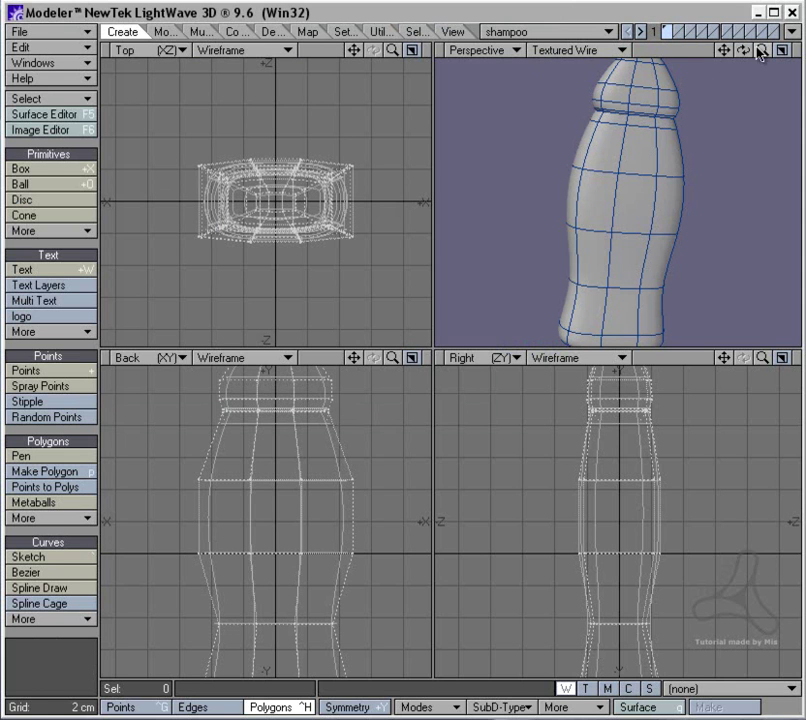
Step: Switch to LightWave Layout
left_click(793, 35)
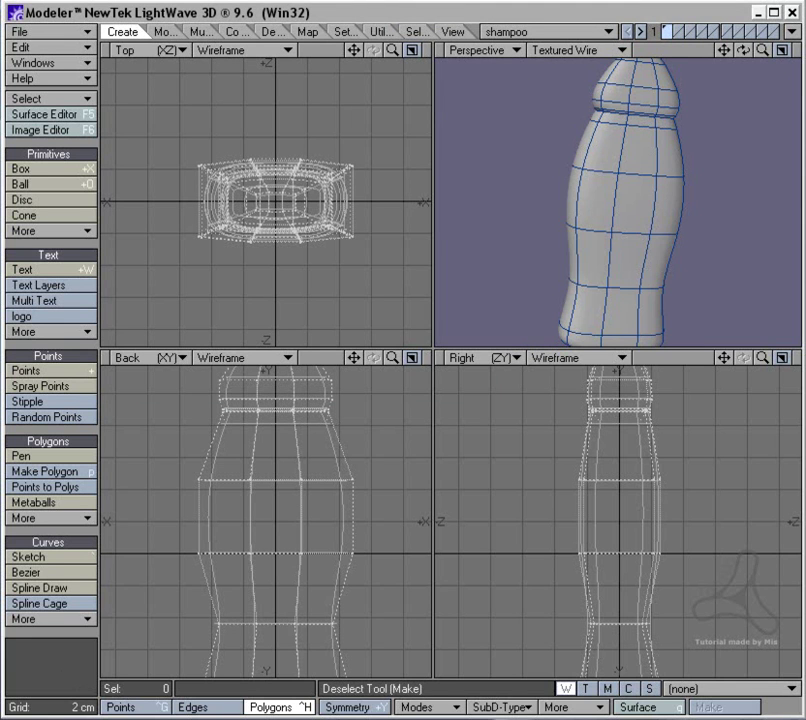
key("alt+Tab")
key("alt+Tab")
key("alt+Tab")
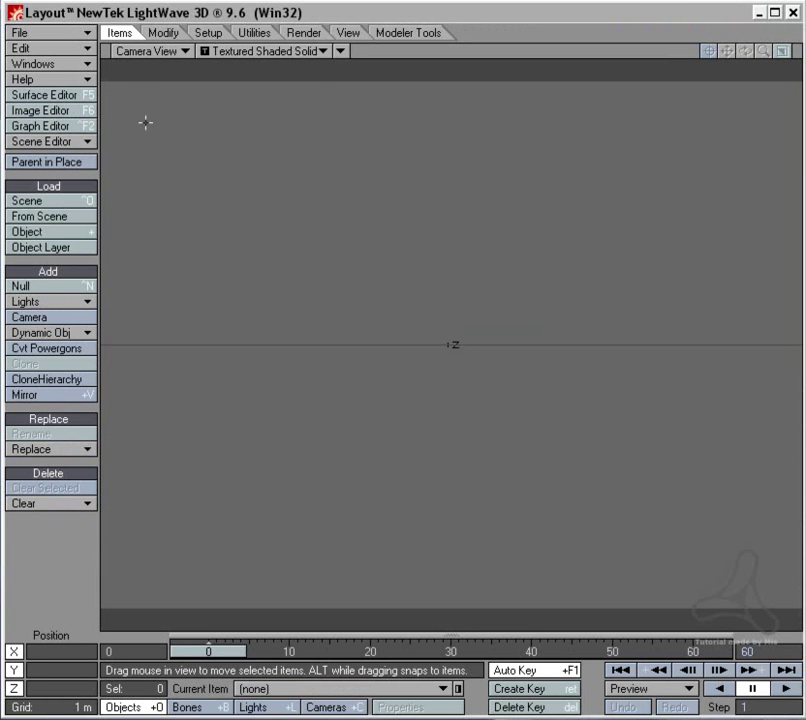
left_click(81, 31)
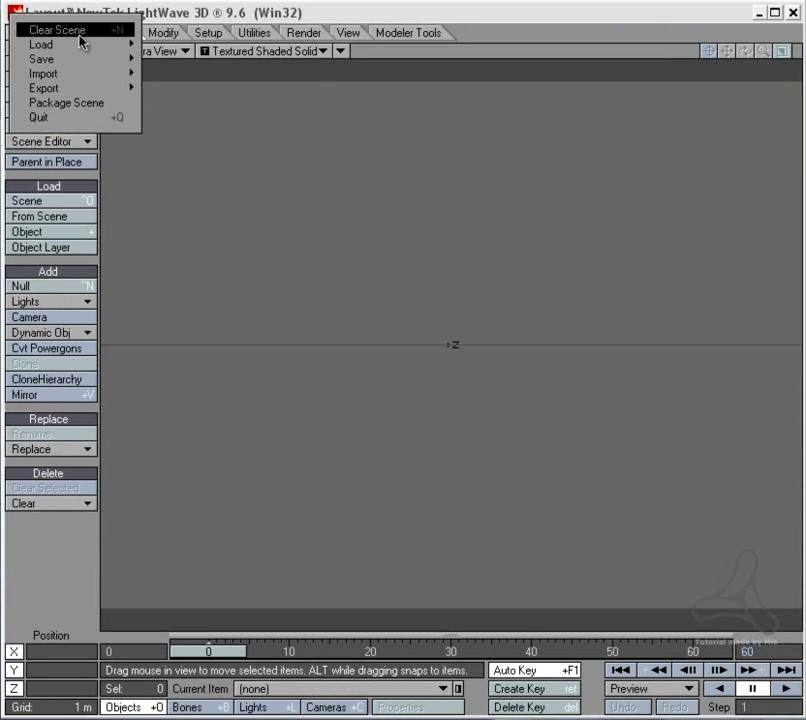
mouse_move(108, 45)
left_click(188, 46)
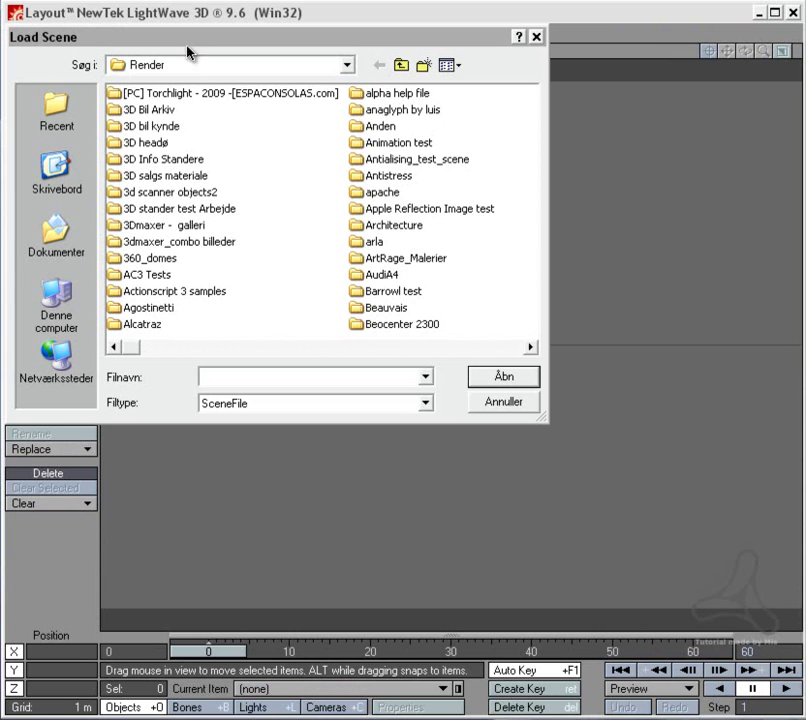
left_click(178, 116)
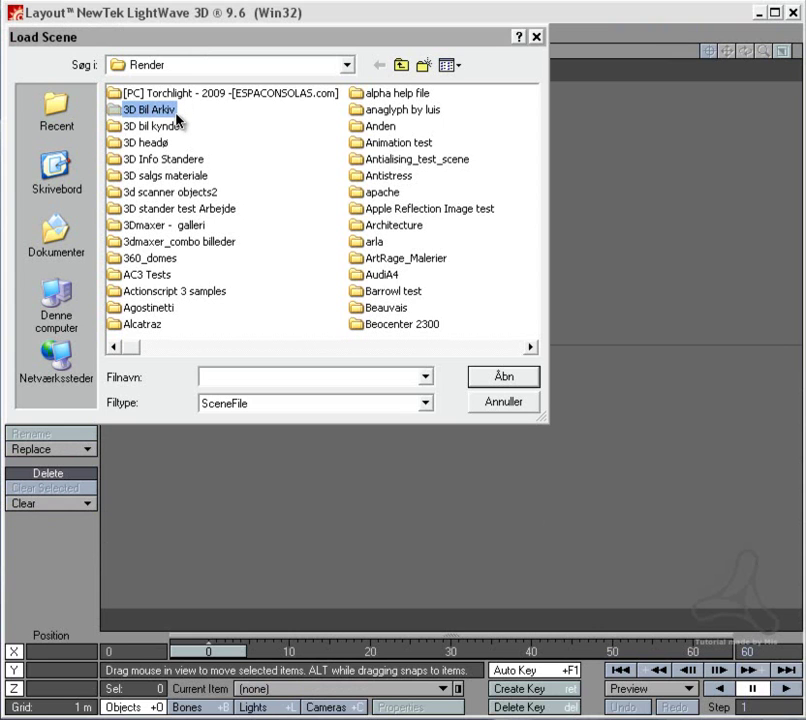
type("su")
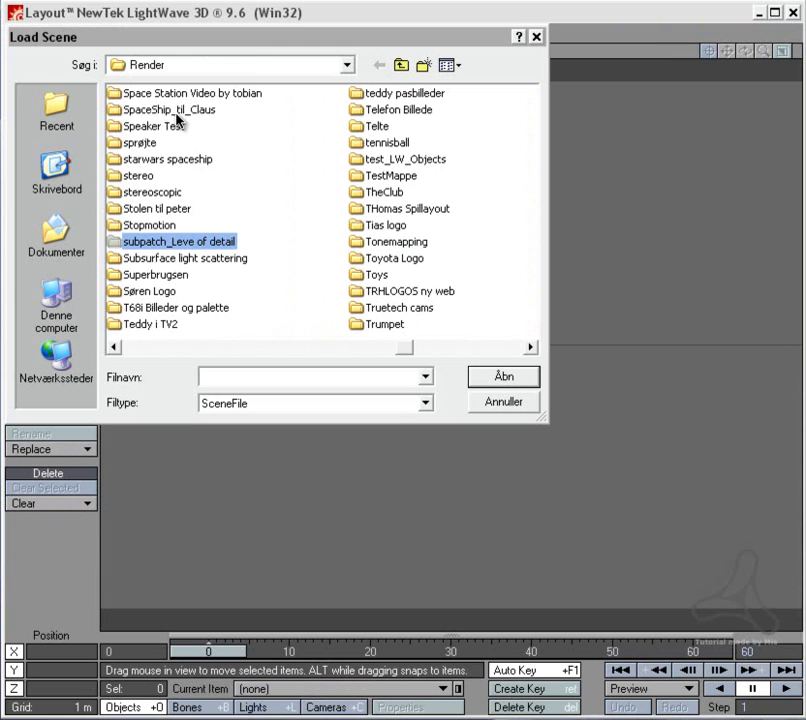
key("Return")
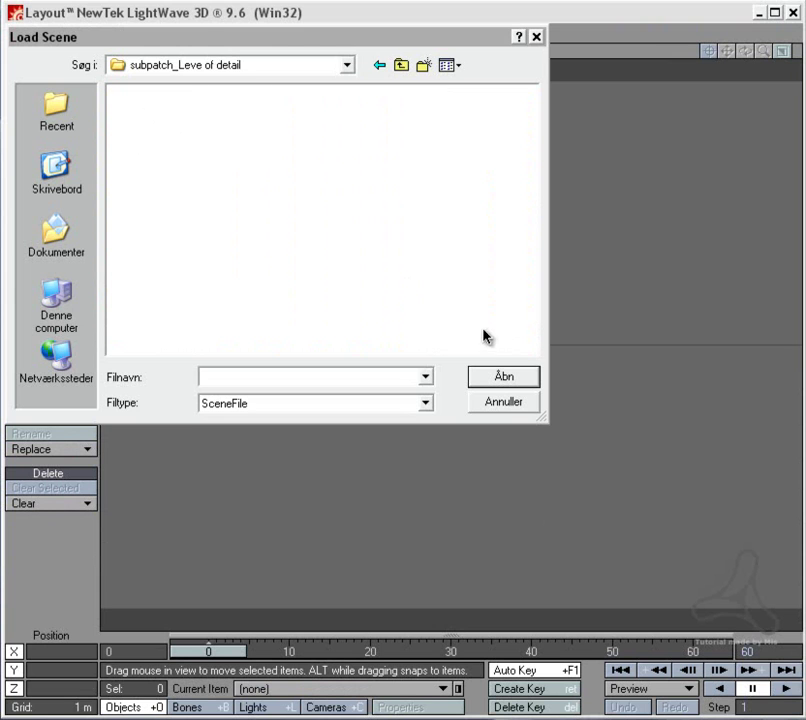
left_click(503, 402)
Step: Load the object shampoo.lwo from the "subpatch_Leve of detail" folder into the scene
key("plus")
left_click(183, 178)
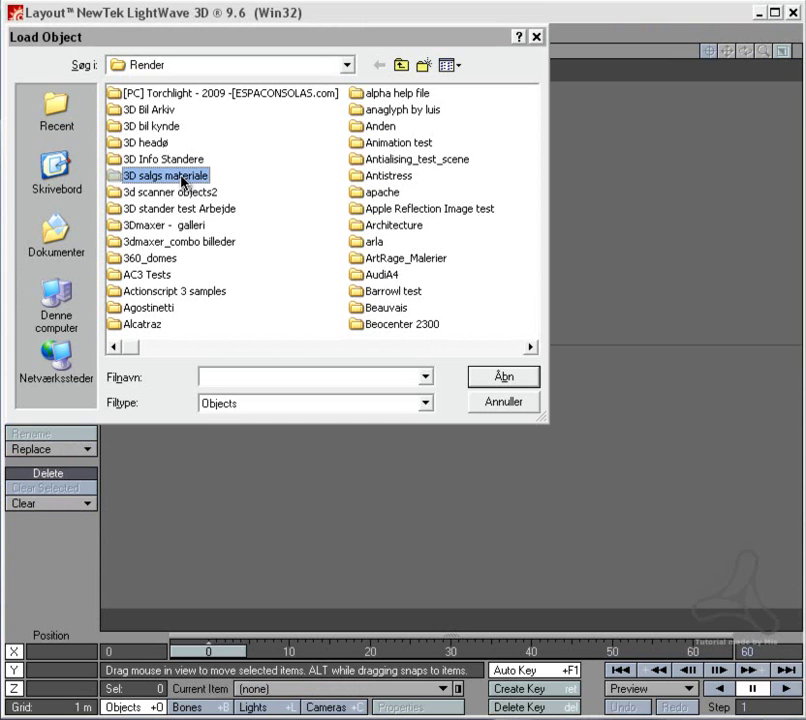
type("sub")
key("Return")
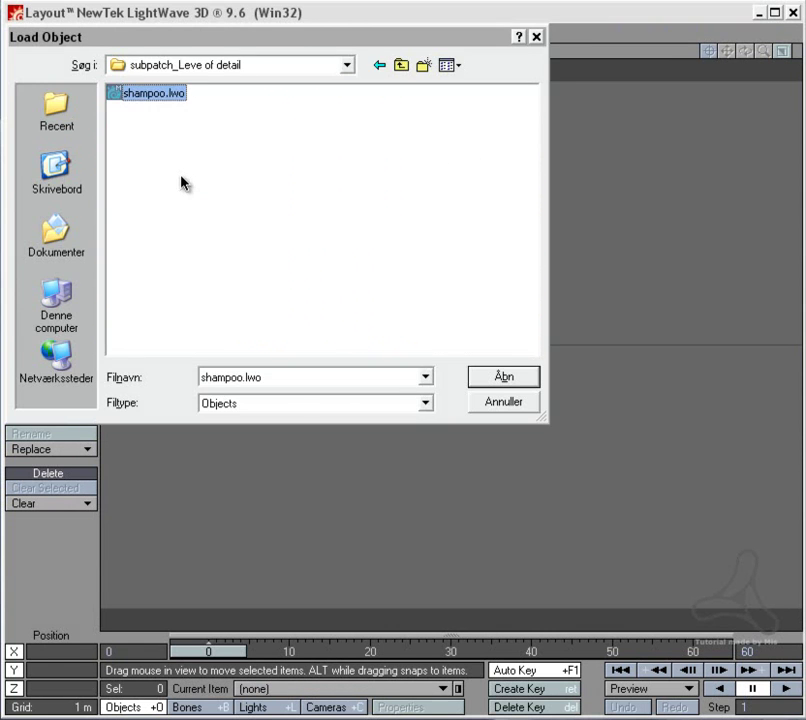
key("Return")
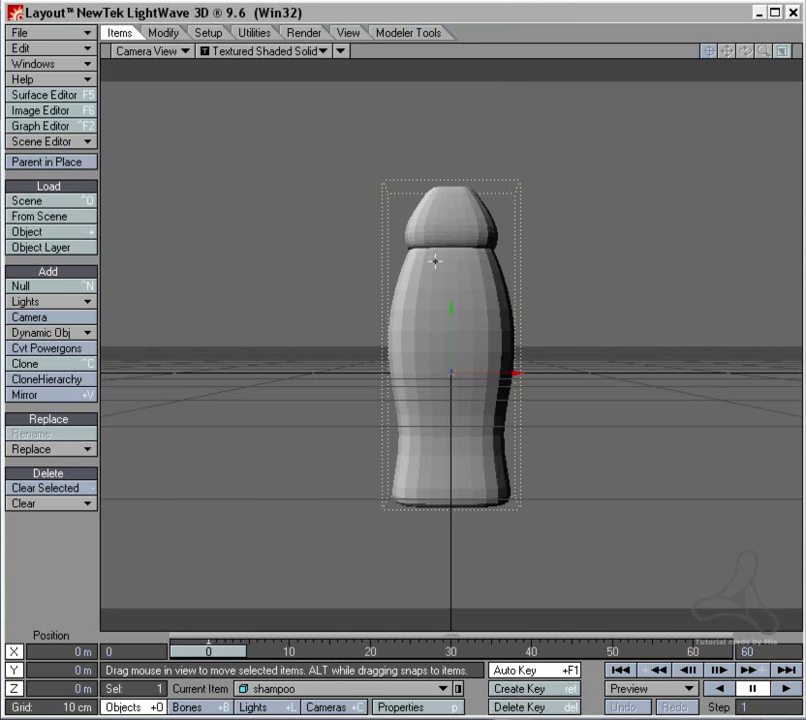
Step: Show the bottle in an angled perspective view and open its object properties beside it
key("4")
left_click_drag(330, 319, 450, 319, "alt")
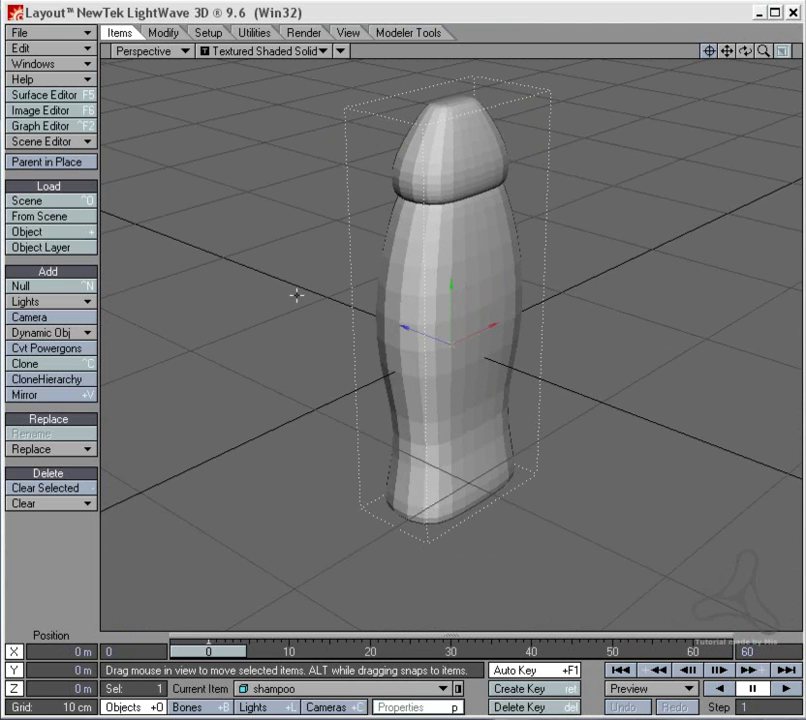
key("p")
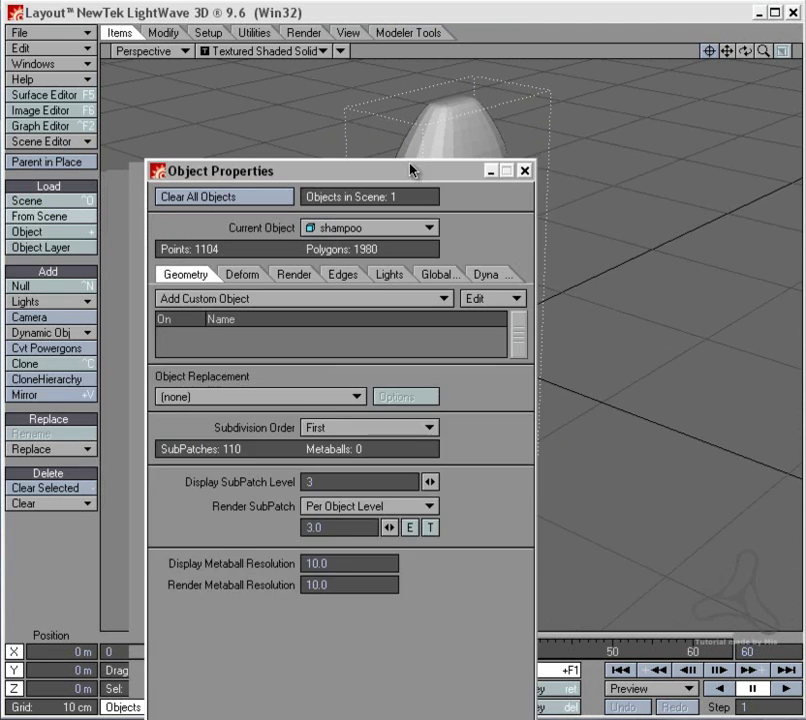
left_click_drag(412, 169, 264, 113)
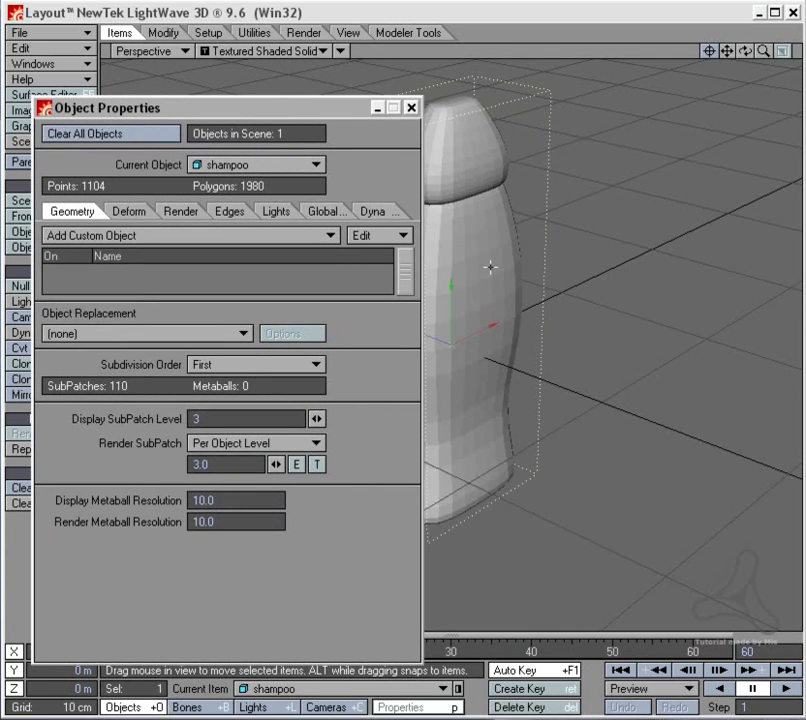
left_click_drag(491, 266, 651, 273, "alt+shift")
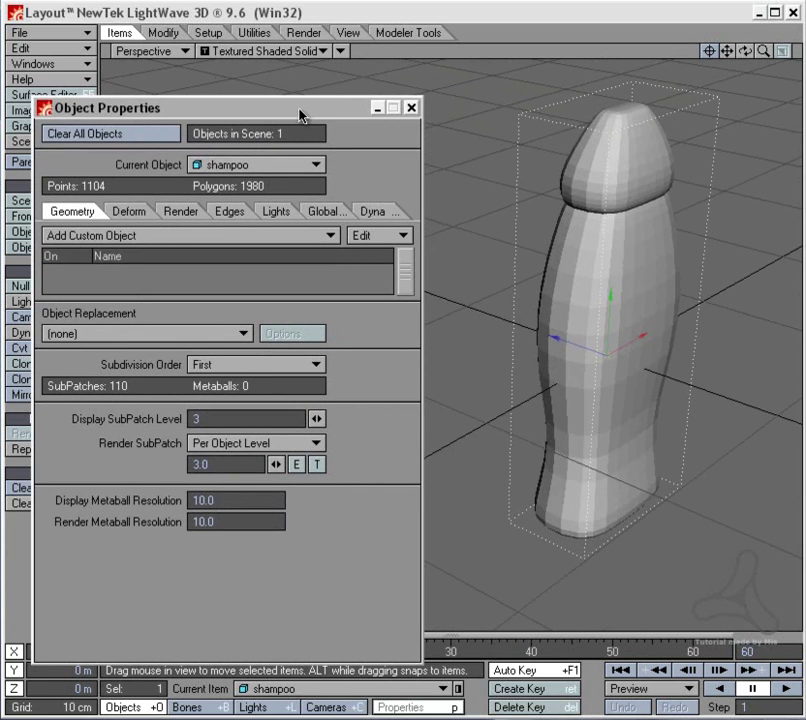
left_click_drag(300, 114, 338, 97)
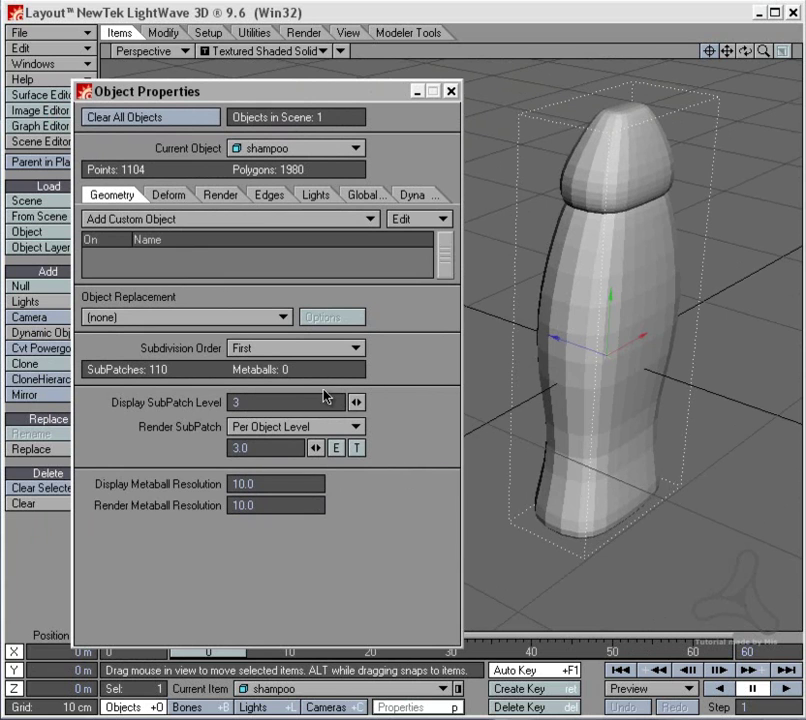
Step: Try Display SubPatch Level 1 and then 8 on the shampoo object
double_click(261, 401)
type("1")
key("Return")
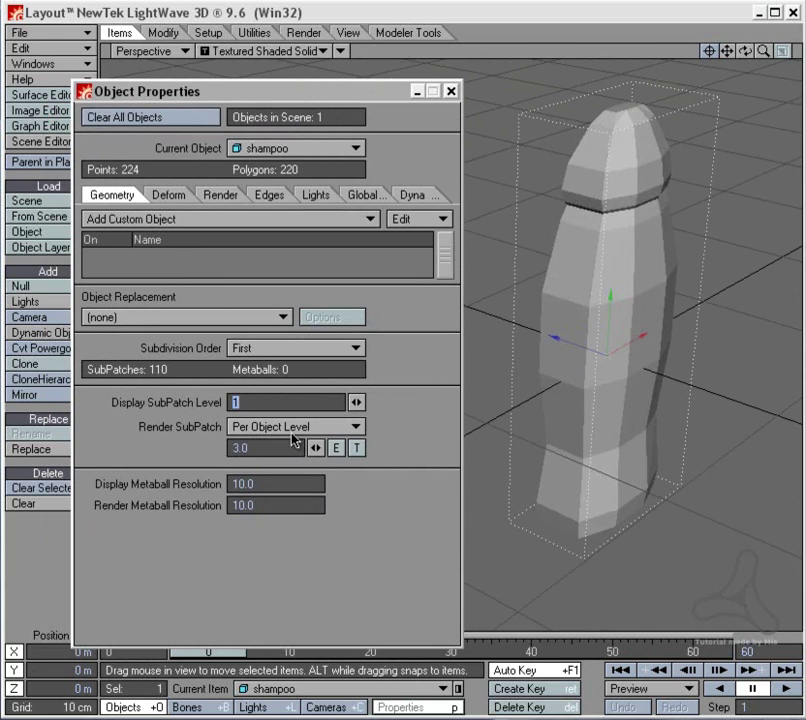
type("8")
key("Return")
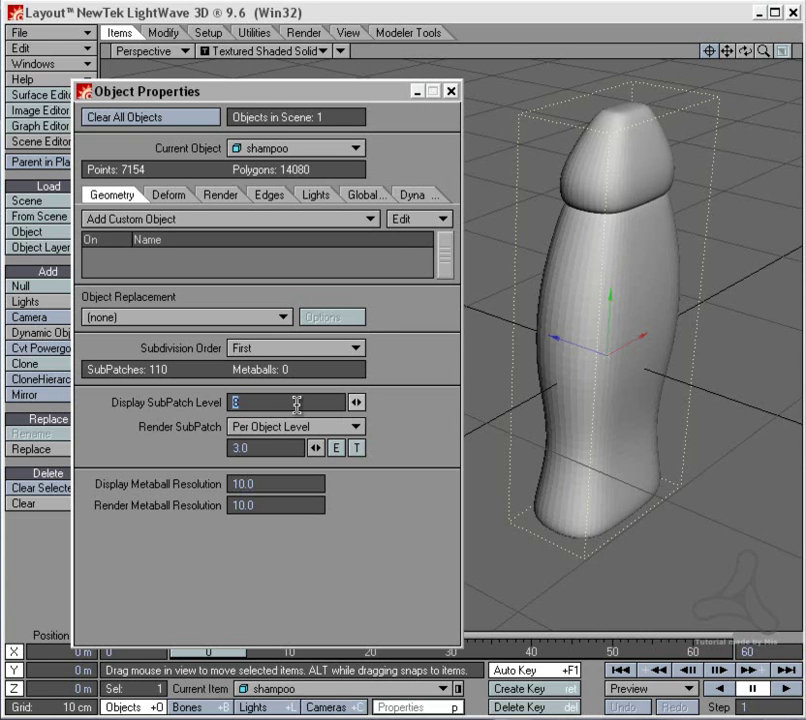
Step: Set the shampoo object's Display SubPatch Level to 2
type("8")
type("2")
key("Return")
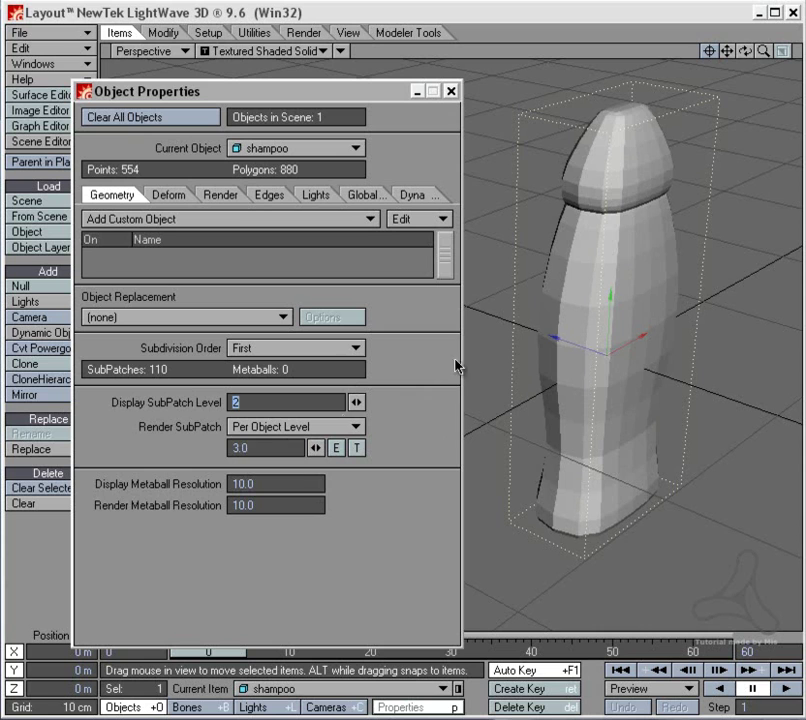
Step: Set the shampoo object's per-object Render SubPatch level to 1.0, render the current frame and close the rendered image
left_click(267, 450)
left_click_drag(197, 450, 201, 450)
type("1.0")
left_click(295, 32)
left_click(59, 272)
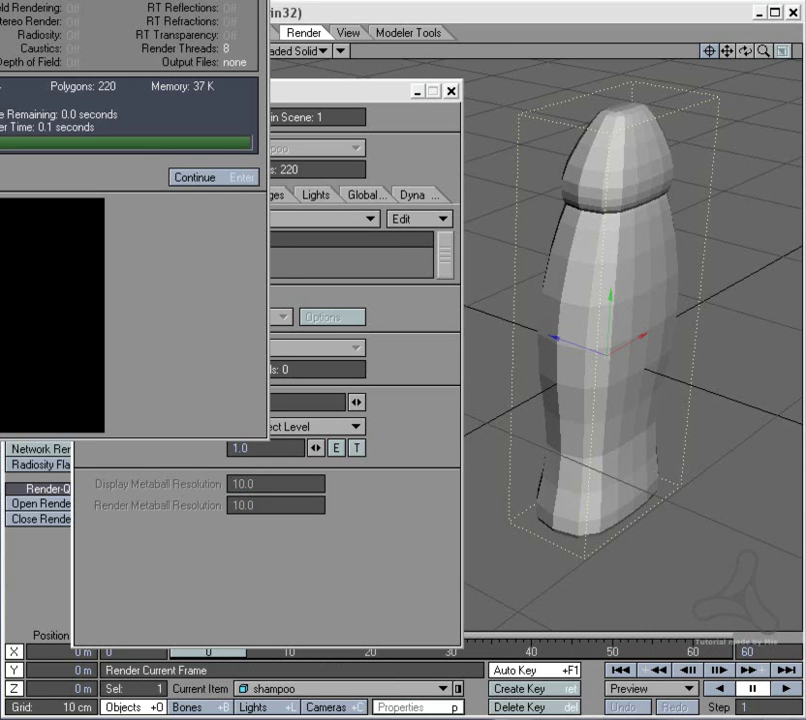
key("Return")
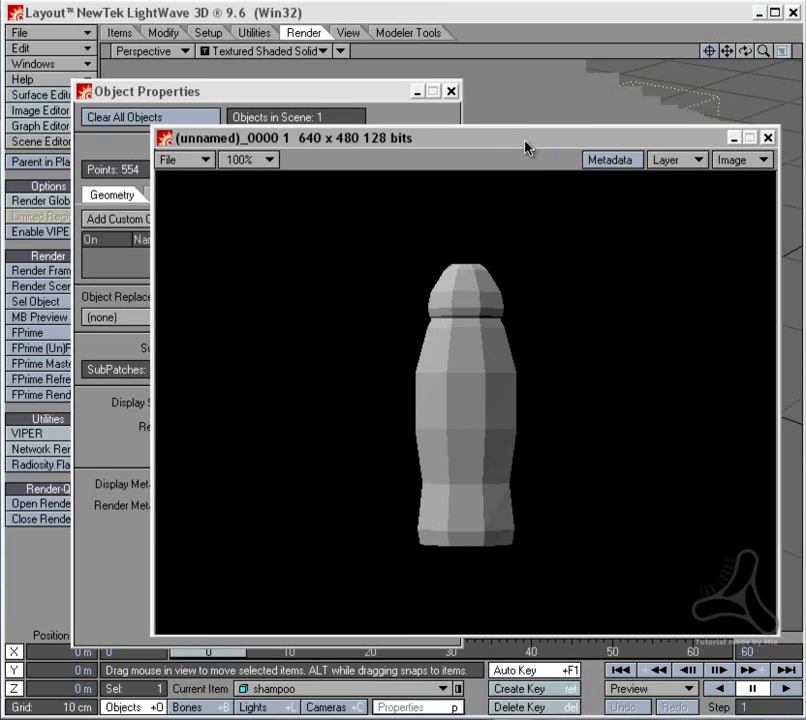
left_click_drag(452, 146, 434, 119)
left_click(796, 107)
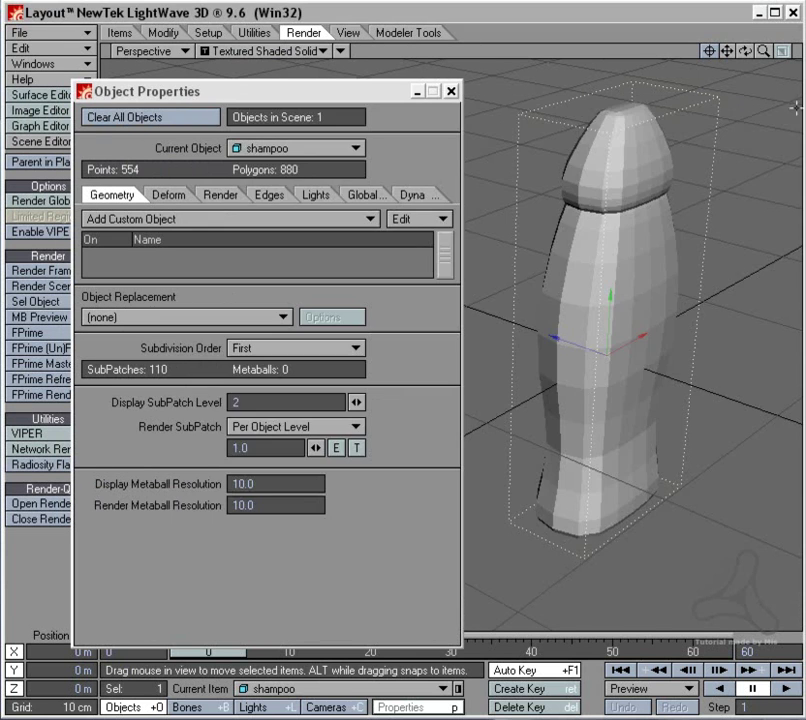
Step: Set the per-object Render SubPatch level to 5.0, render the current frame again and close the rendered image
left_click(230, 448)
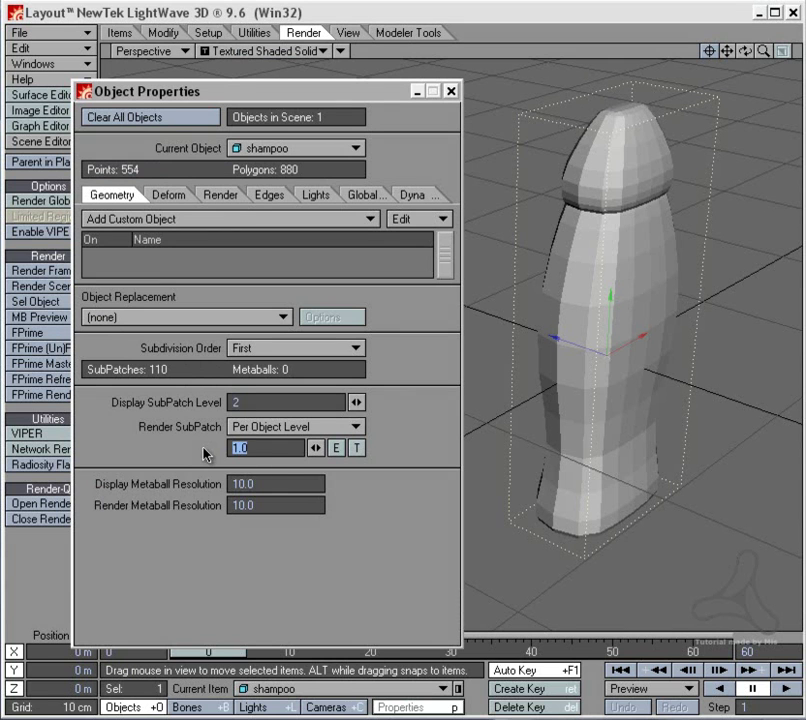
left_click(403, 517)
left_click(42, 270)
left_click_drag(70, 0, 514, 128)
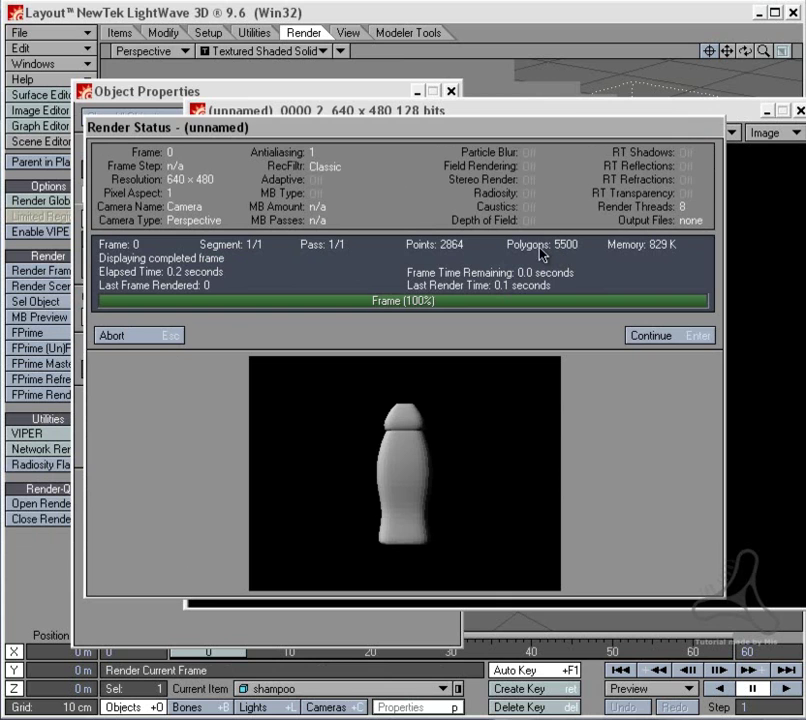
left_click(178, 340)
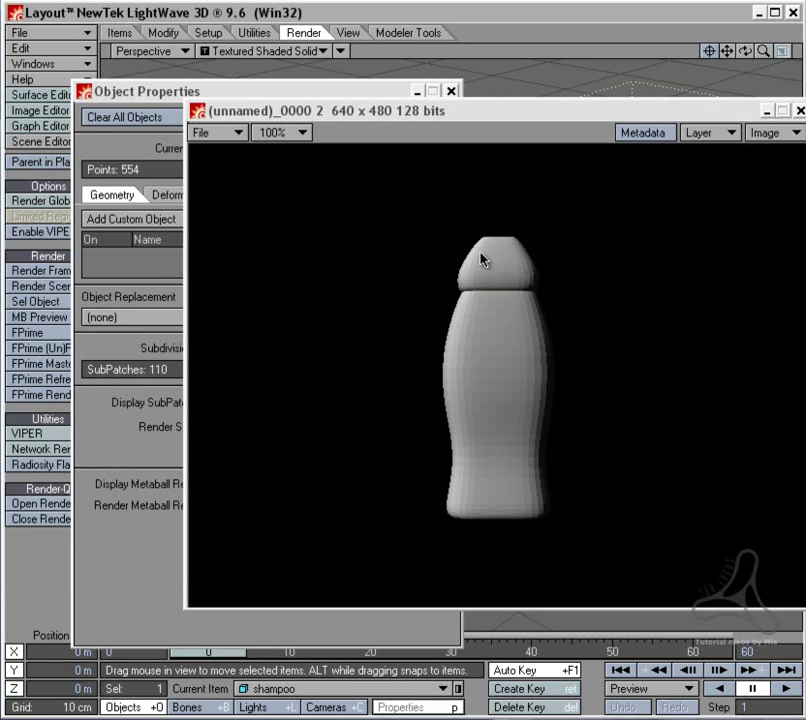
left_click(801, 115)
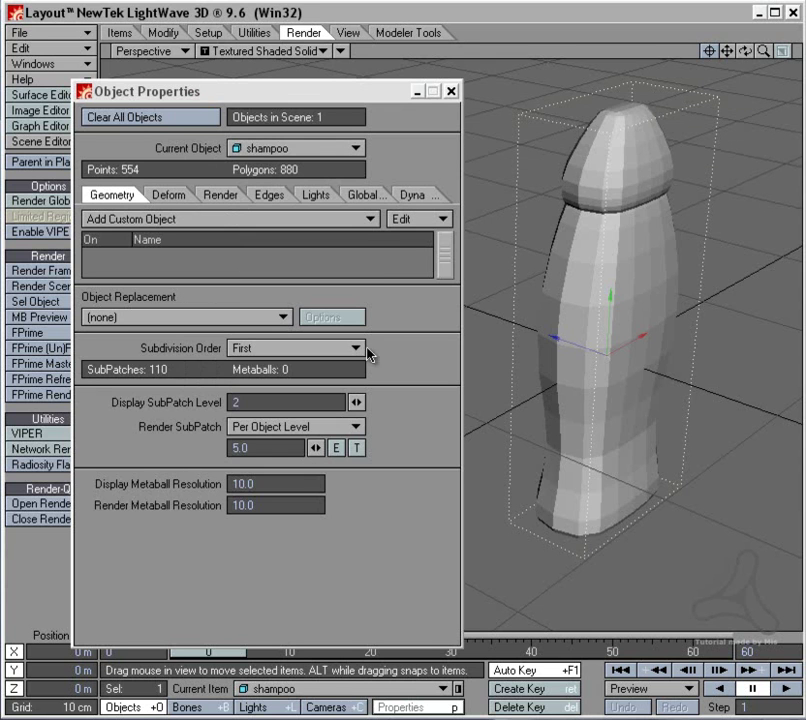
Step: Add a texture to the Render SubPatch level, using a Gradient layer with Distance to Camera as input parameter
left_click(360, 455)
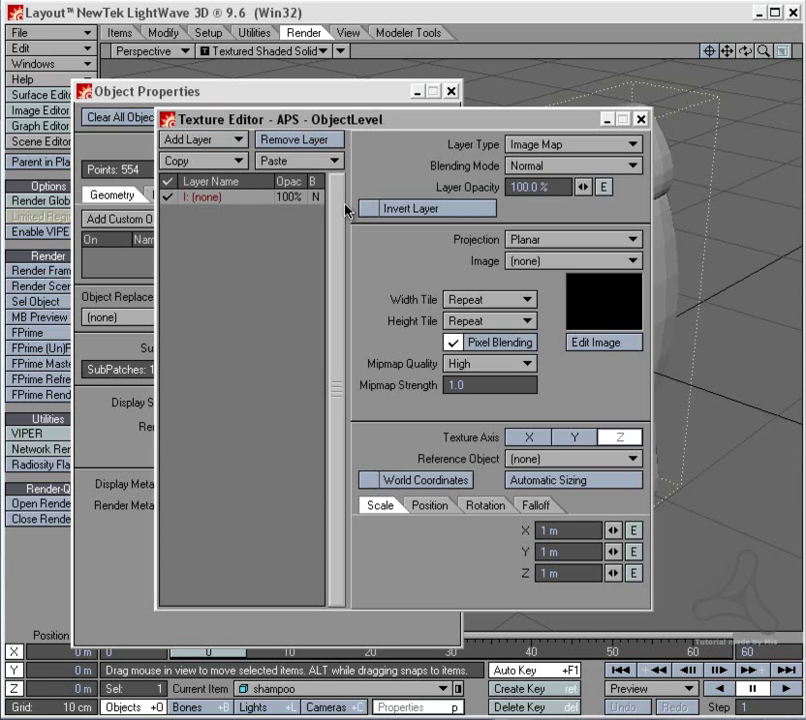
left_click_drag(421, 119, 352, 99)
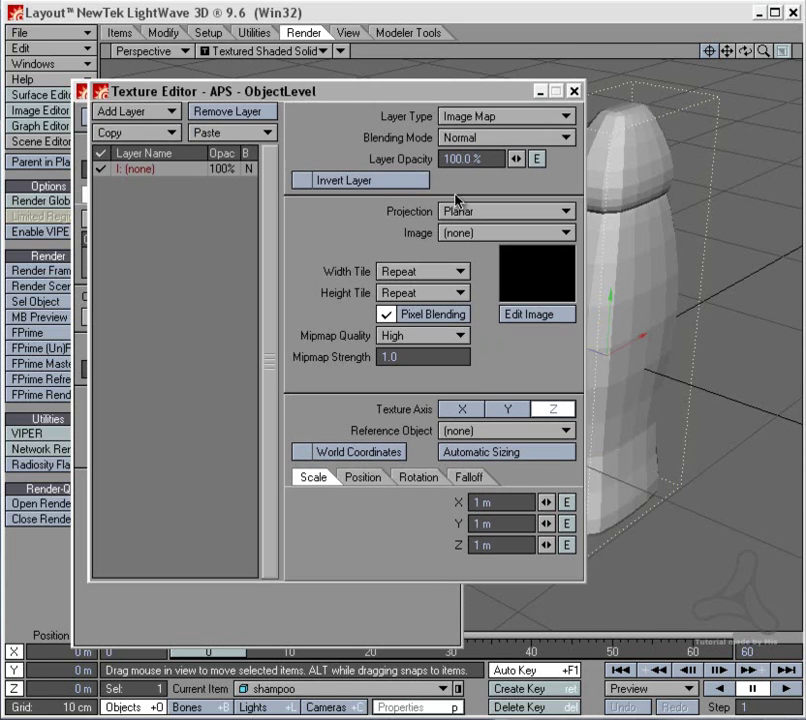
left_click(486, 118)
left_click(484, 147)
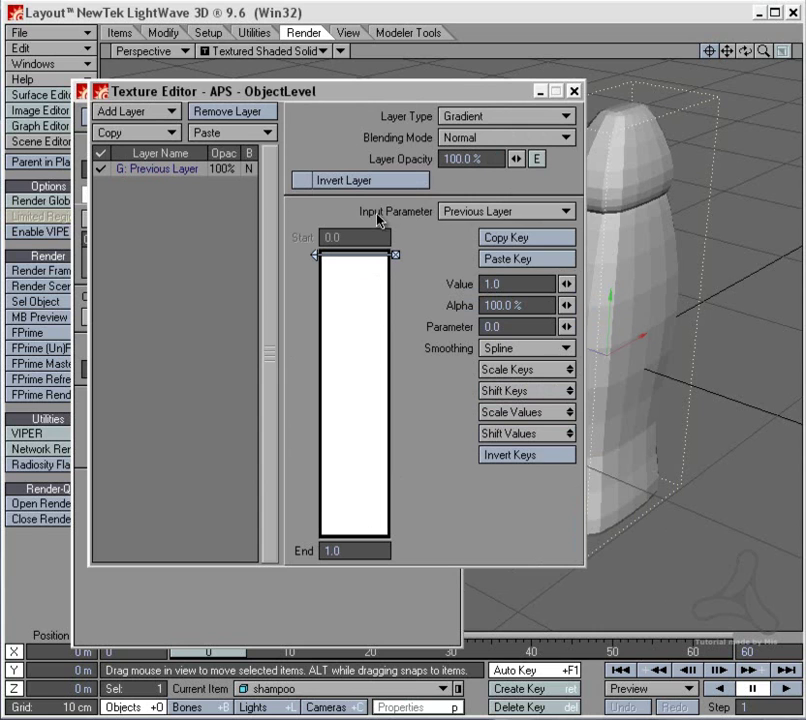
left_click(467, 213)
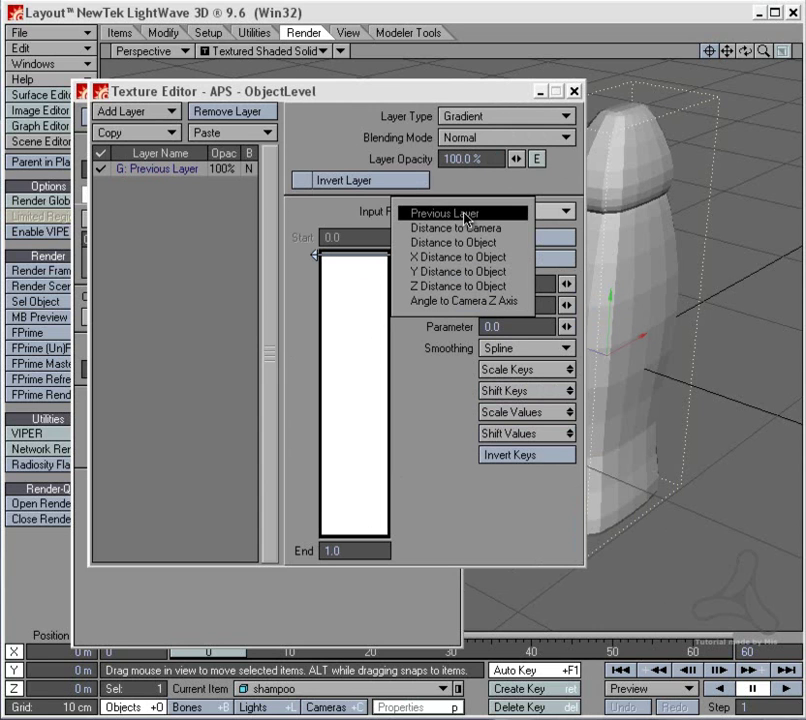
left_click(503, 229)
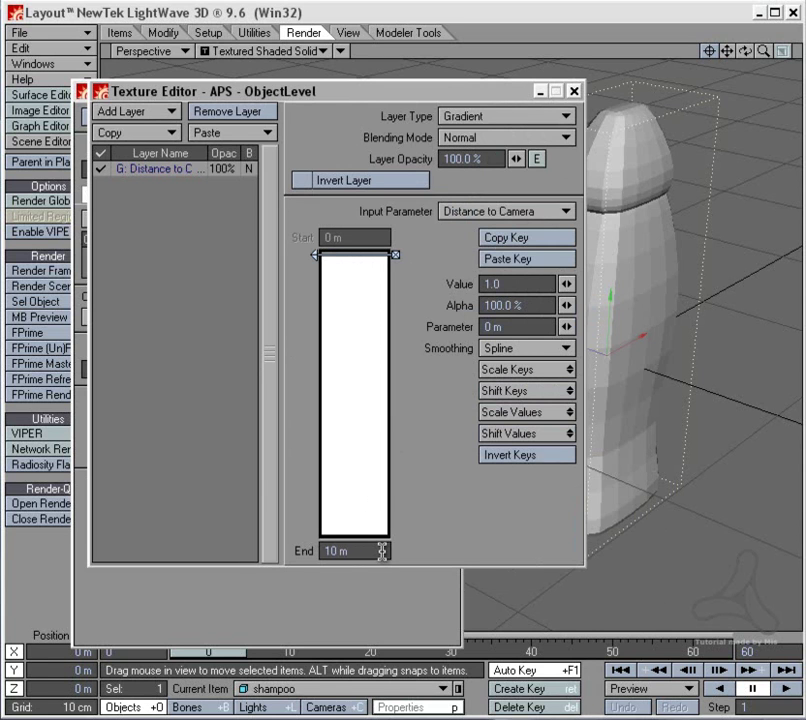
Step: Set the gradient's end distance to 1 m and add a second key at 1 m
left_click_drag(382, 550, 288, 548)
type("1")
key("Tab")
left_click(375, 501)
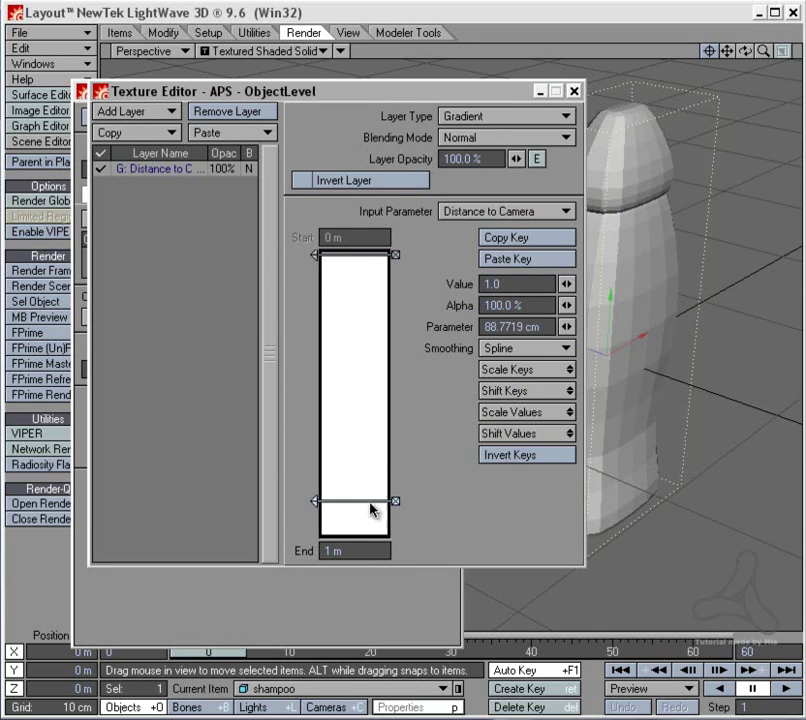
left_click_drag(371, 510, 371, 541)
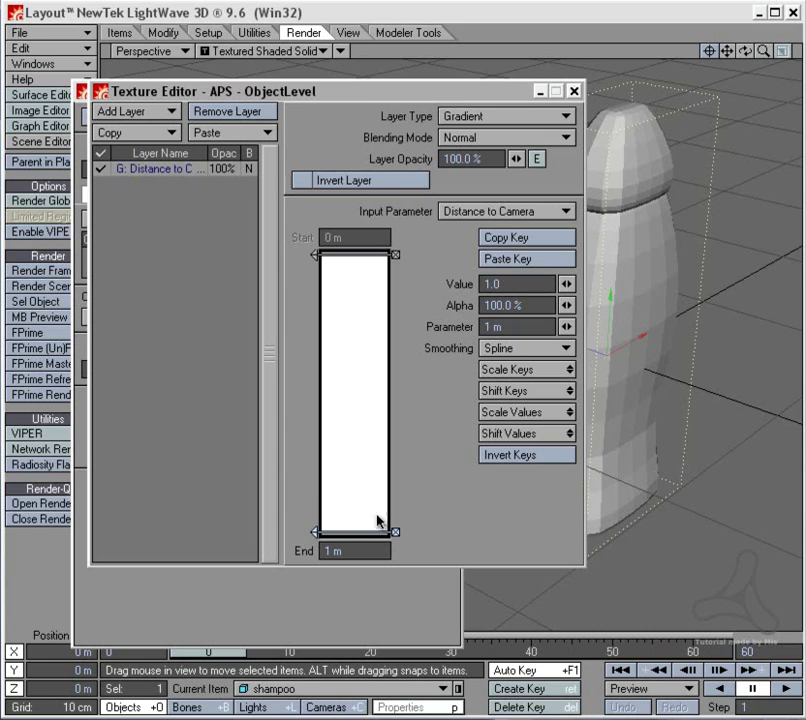
Step: Set the value of the gradient key at 0 m to 6.0 and close the texture editor
left_click(365, 257)
left_click(530, 285)
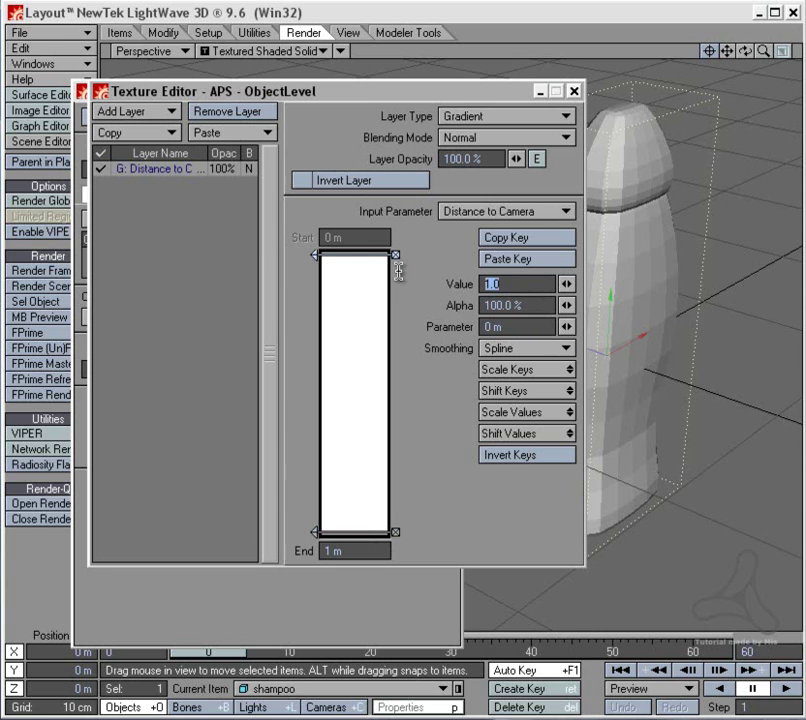
type("6")
key("Tab")
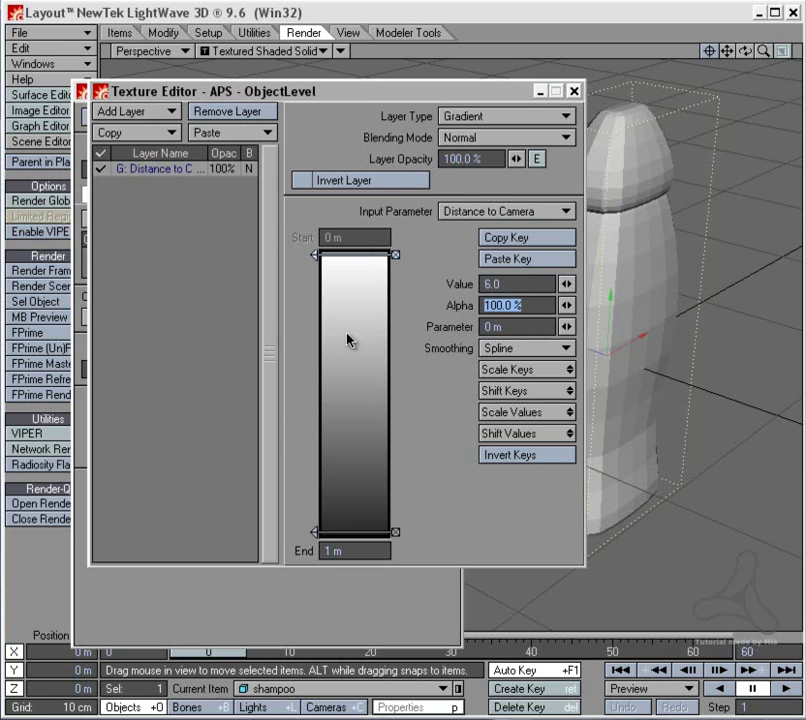
left_click(573, 91)
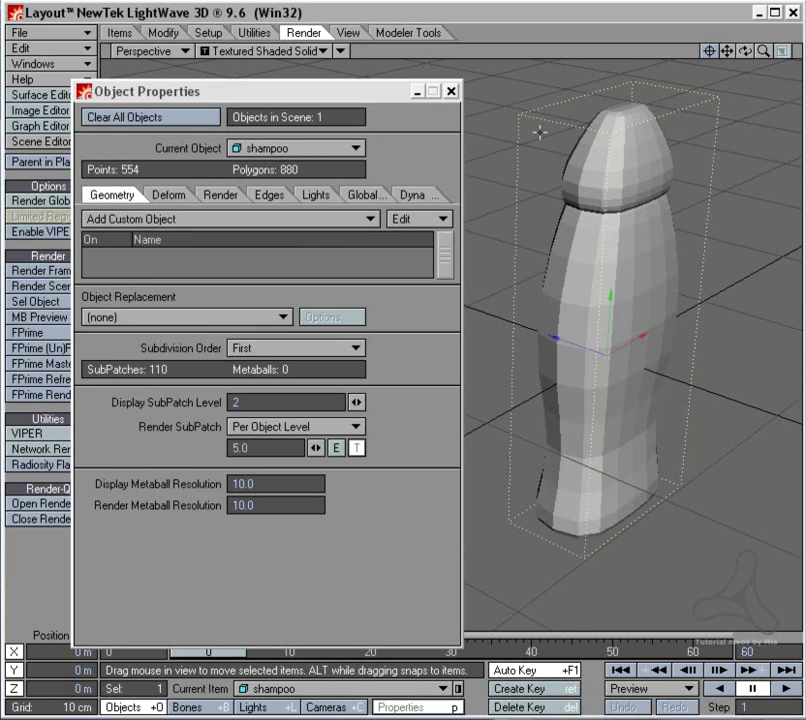
Step: Close the object properties and move the camera straight back from the bottle to about Z -99 cm
left_click(451, 91)
left_click(345, 707)
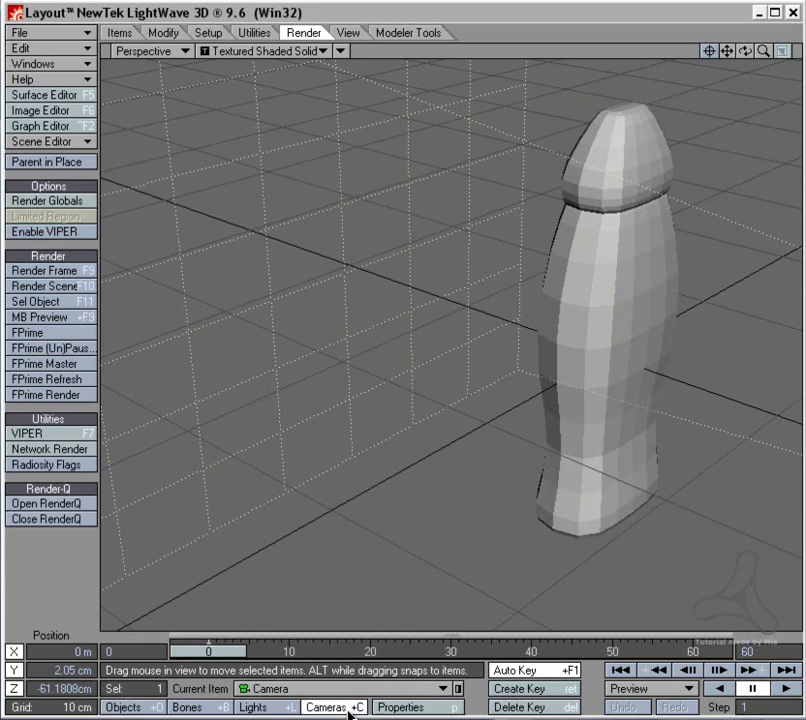
key("6")
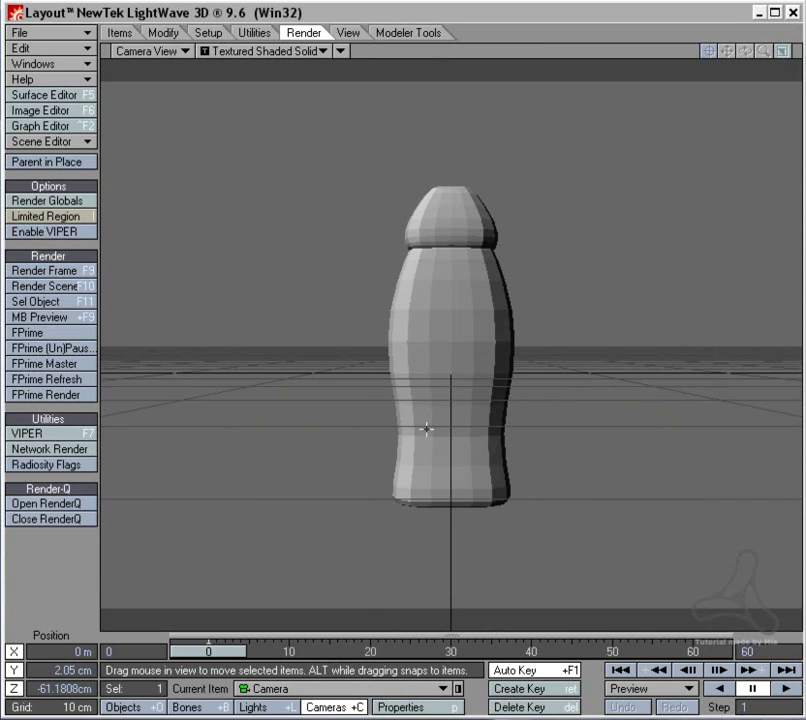
left_click_drag(426, 429, 400, 390)
key("2")
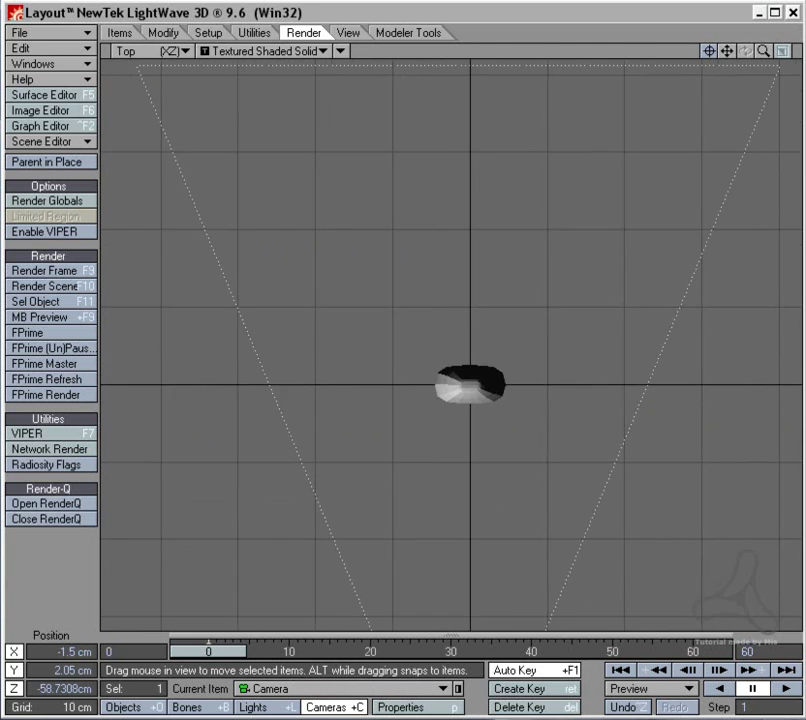
left_click_drag(641, 493, 613, 449, "alt")
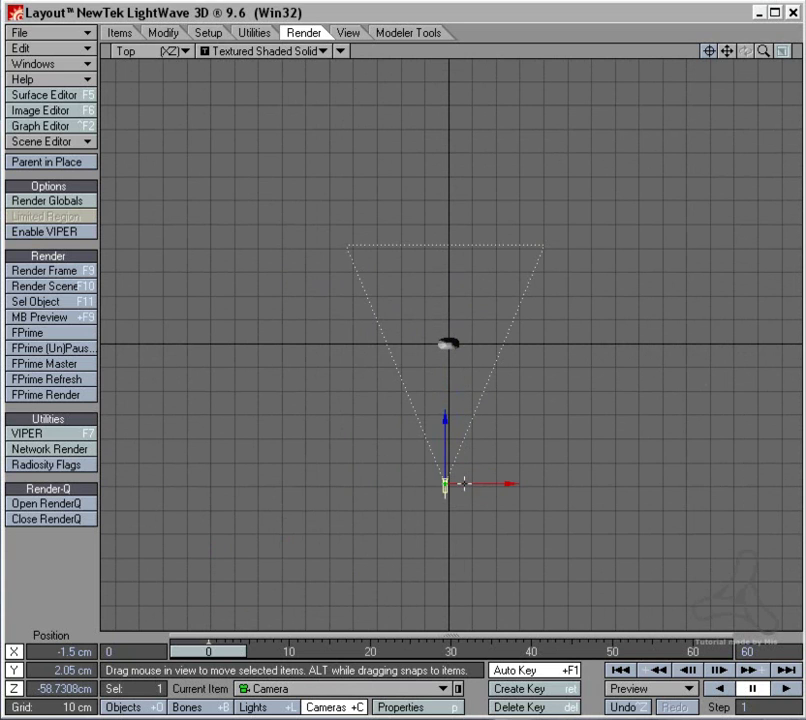
left_click_drag(453, 441, 453, 506)
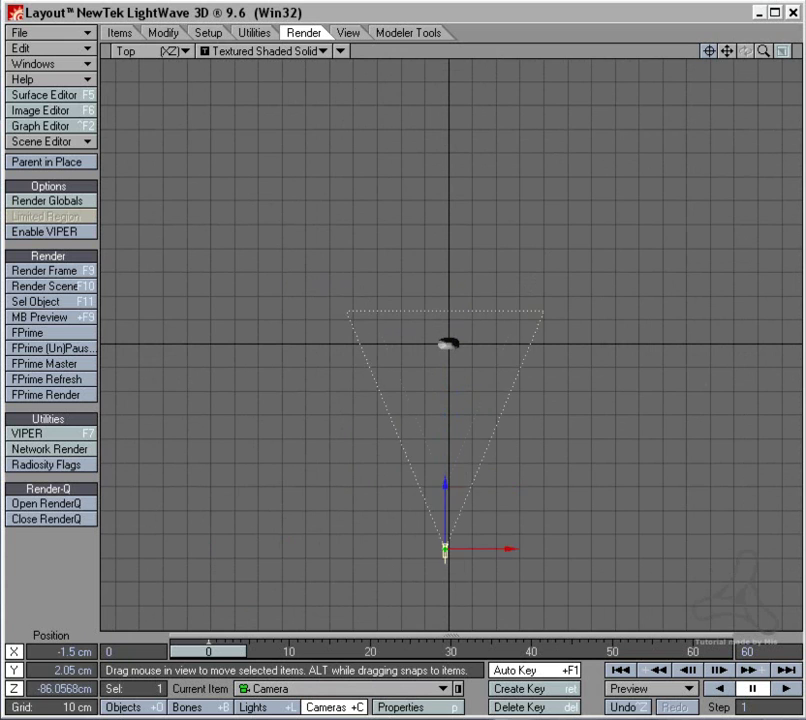
left_click_drag(495, 453, 515, 448, "ctrl+alt")
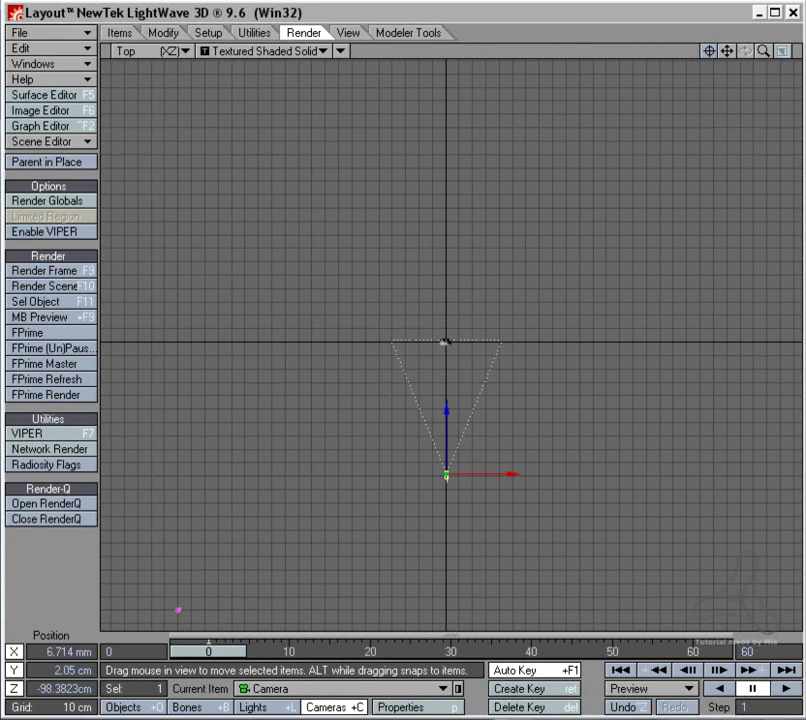
left_click_drag(566, 475, 565, 476)
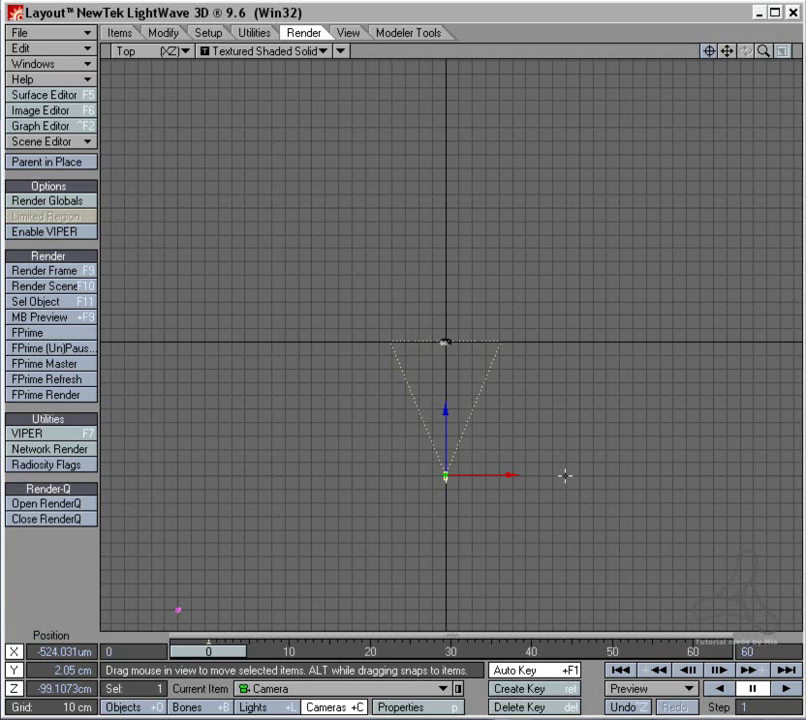
Step: In the camera view, shift the camera sideways and rotate it to a heading of about 12.6°, keeping the bottle framed
key("6")
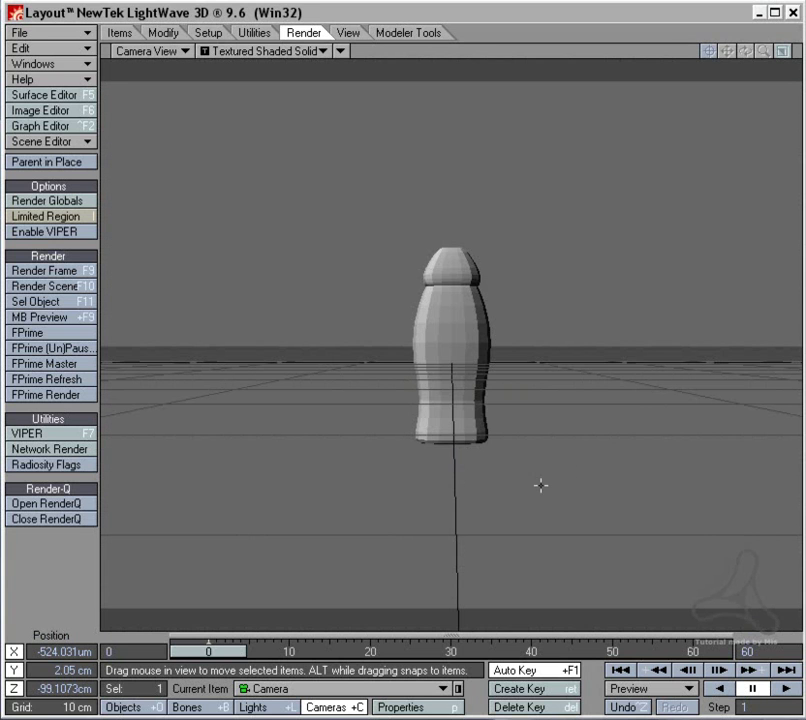
left_click_drag(541, 485, 610, 482)
key("y")
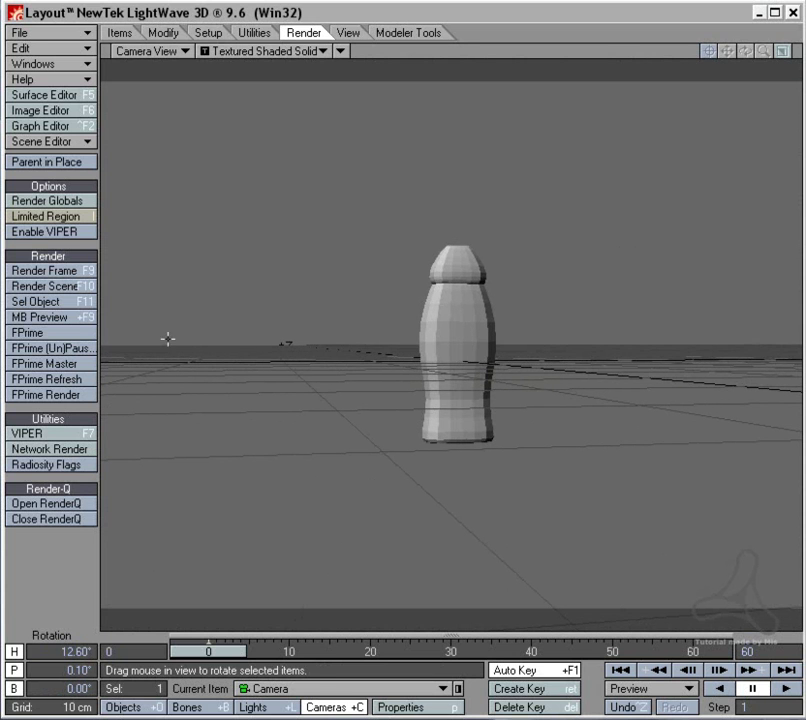
Step: Render the current frame from the distant camera position, view the image and put its window away
left_click(42, 270)
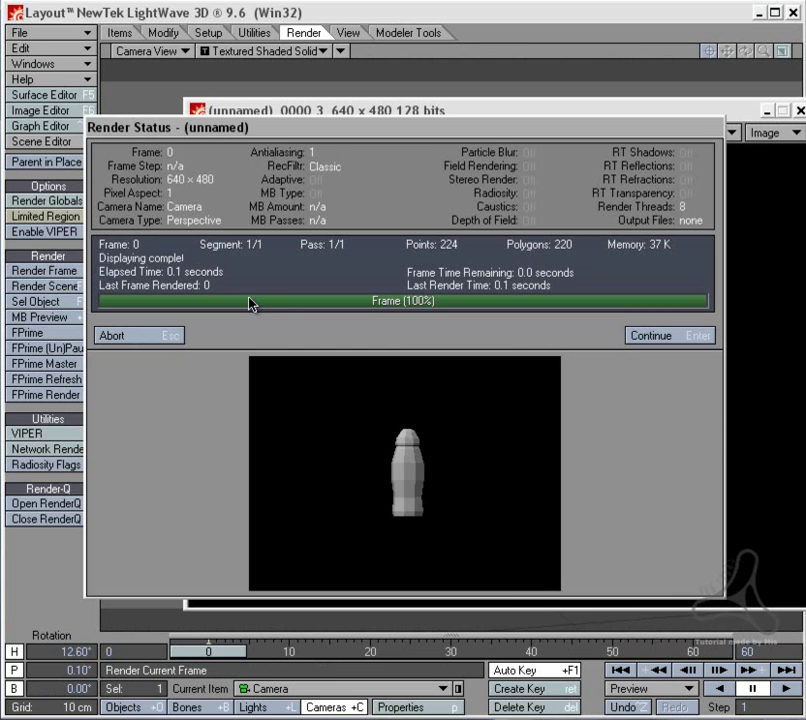
left_click(170, 338)
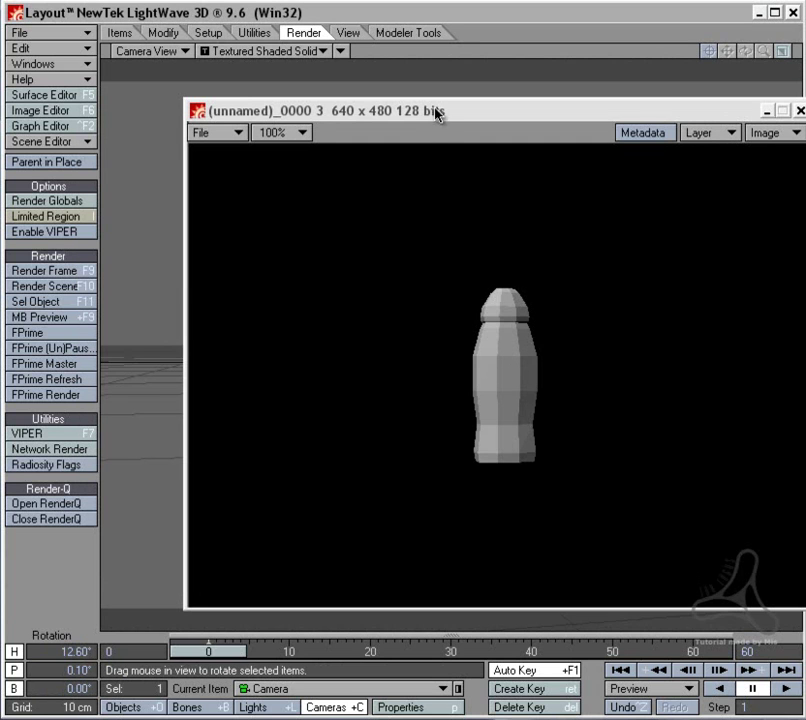
left_click_drag(437, 114, 385, 122)
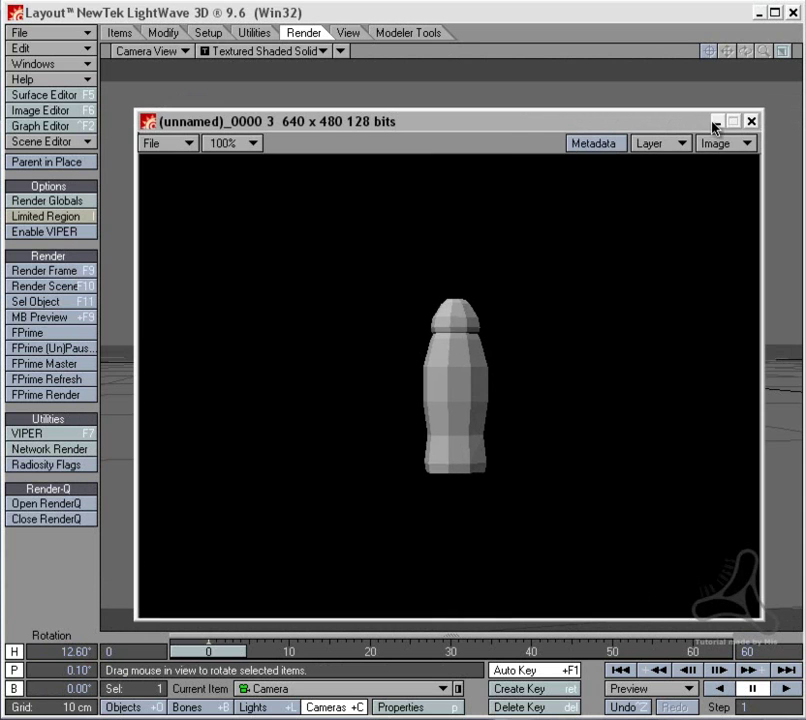
left_click(718, 122)
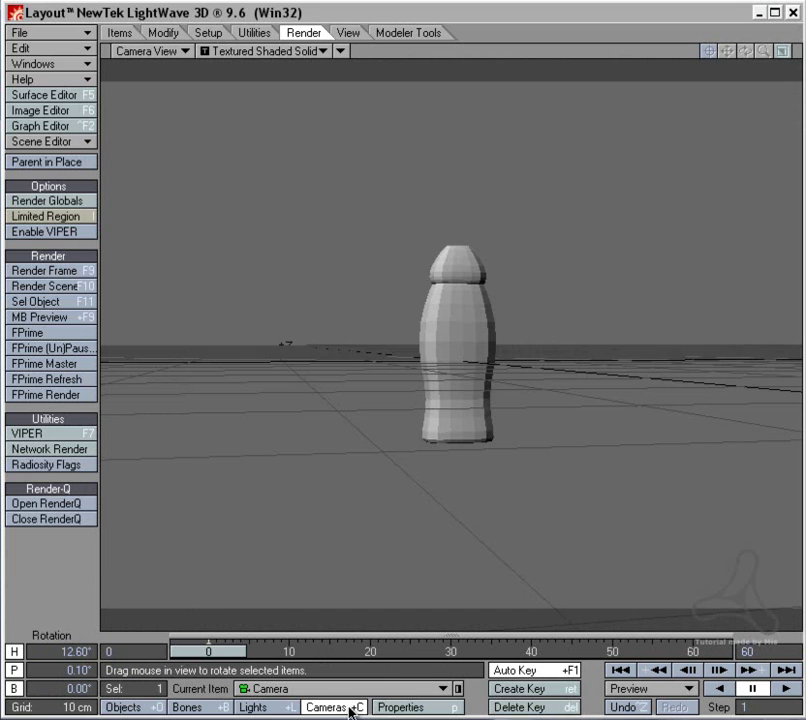
Step: Move the camera closer to the bottle, to about X -15.8 cm and Z -60.2 cm, and render the frame
left_click_drag(409, 513, 447, 360)
key("t")
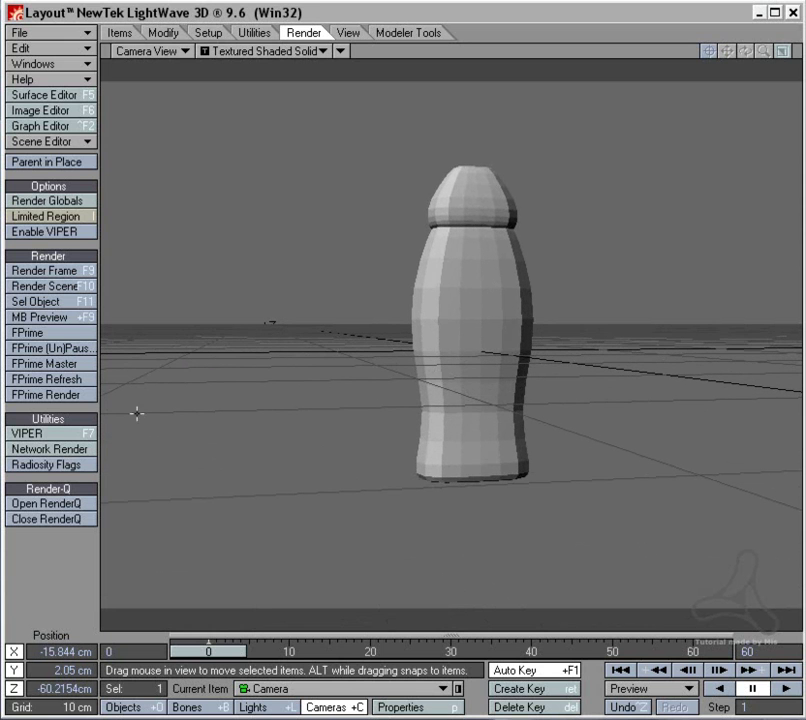
left_click(50, 270)
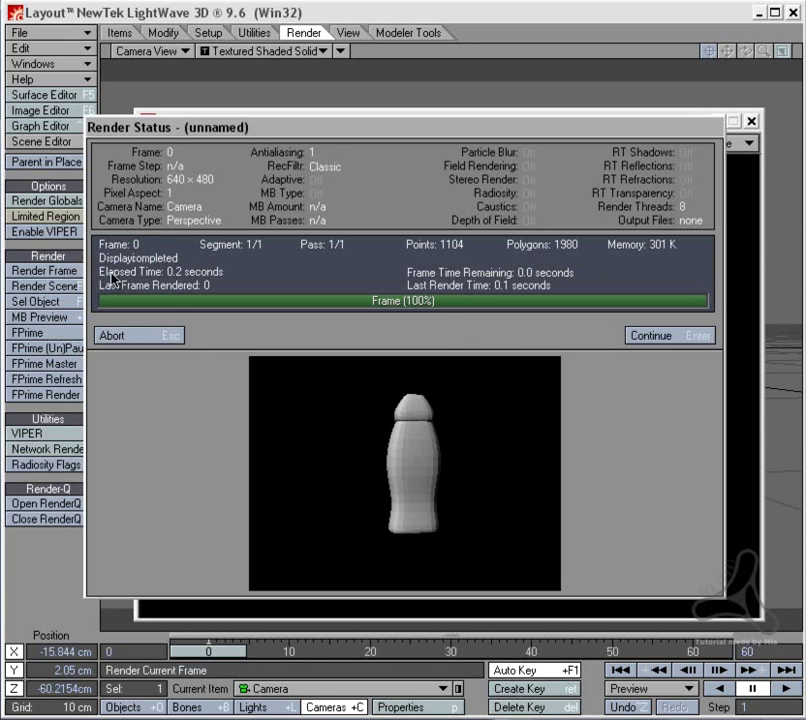
key("Return")
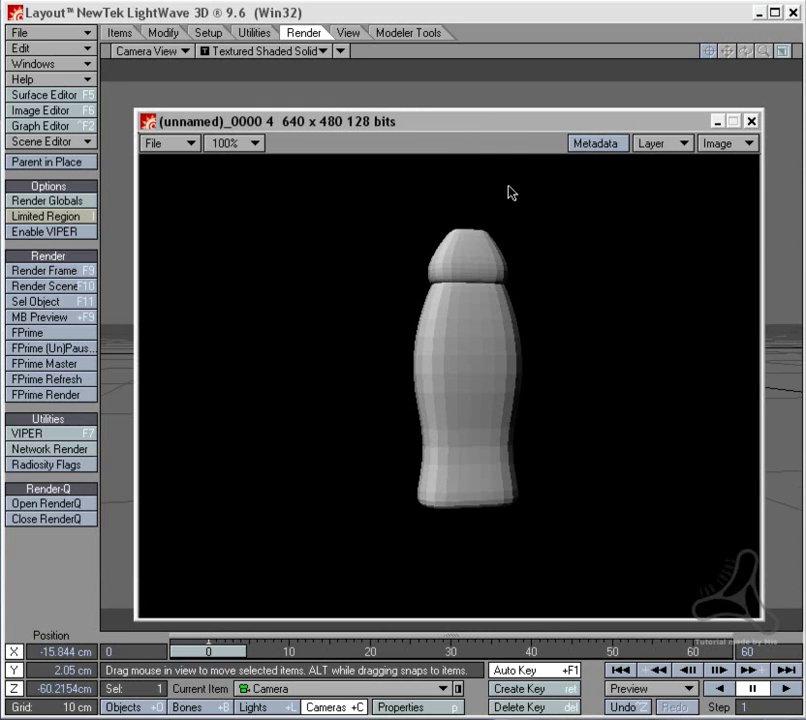
Step: Switch between the distant and close renders in the image viewer to compare the bottle's level of detail
key("Page_Up")
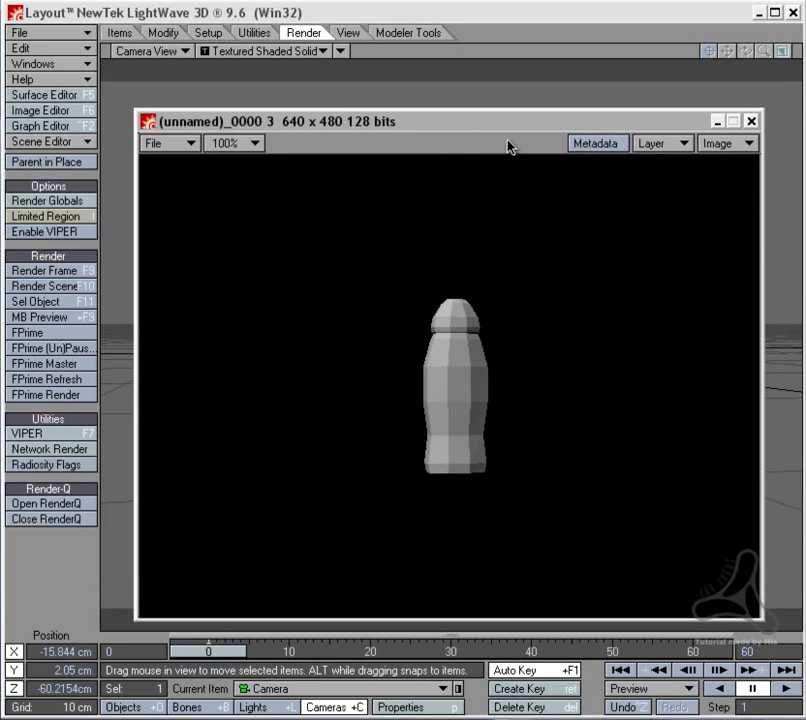
key("Right")
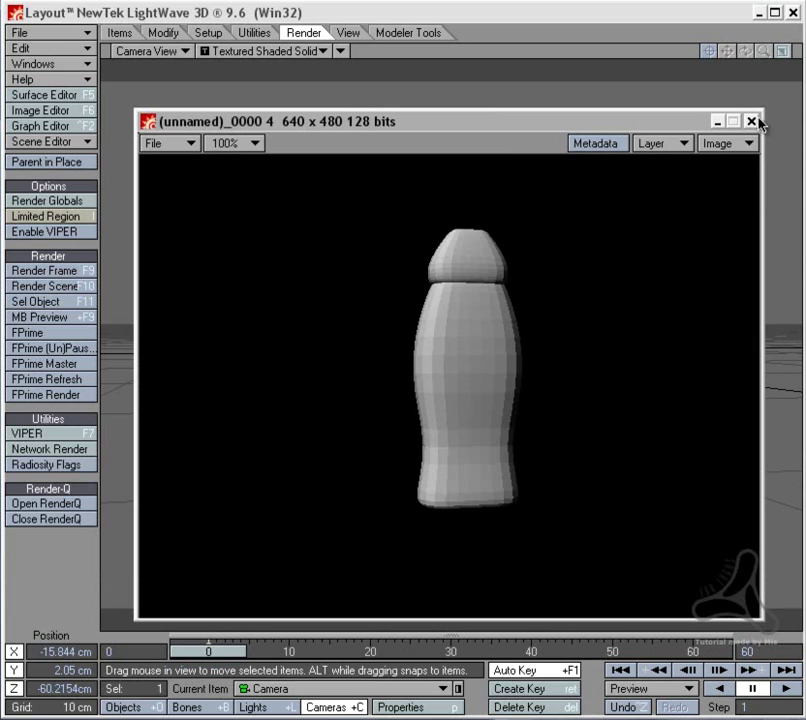
Step: Put the render window away, move the camera in to about X -11.2 cm and Z -39.5 cm, and render the frame
left_click(718, 121)
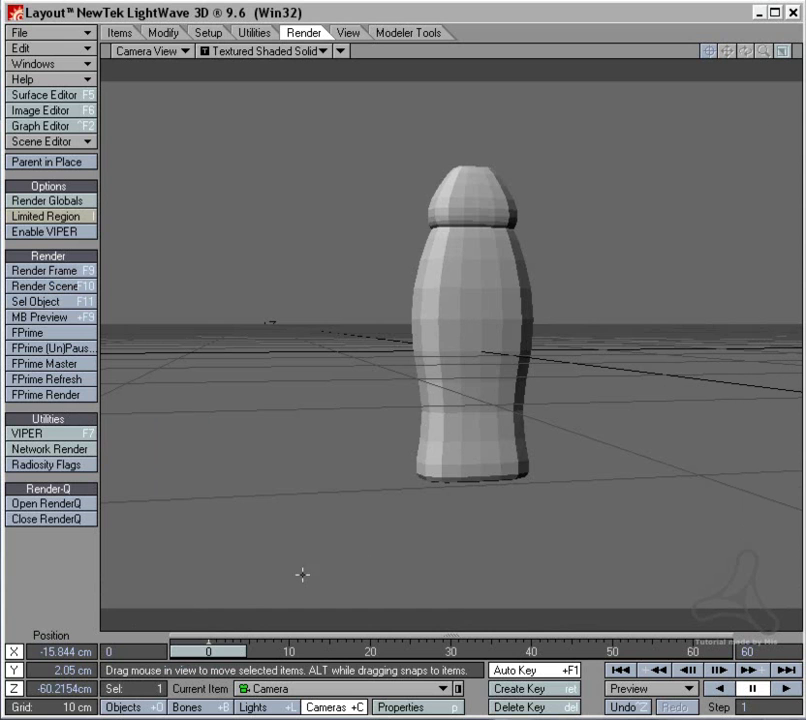
left_click_drag(345, 562, 391, 355)
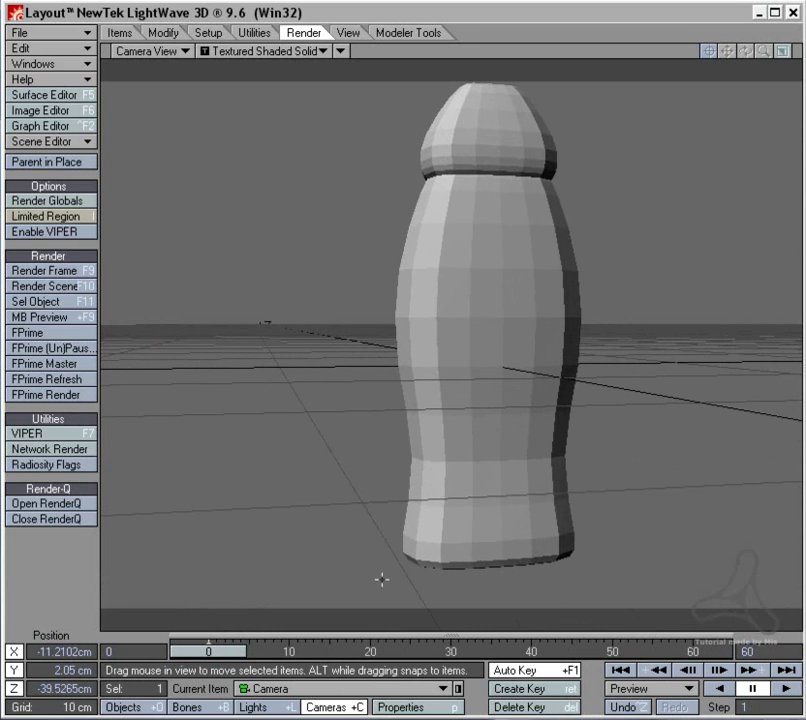
left_click(66, 274)
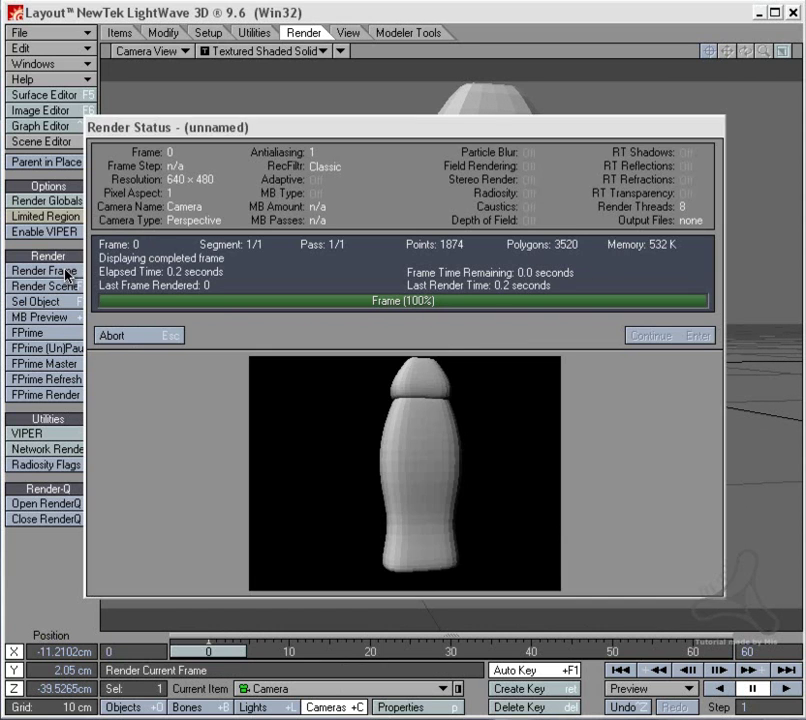
left_click(178, 336)
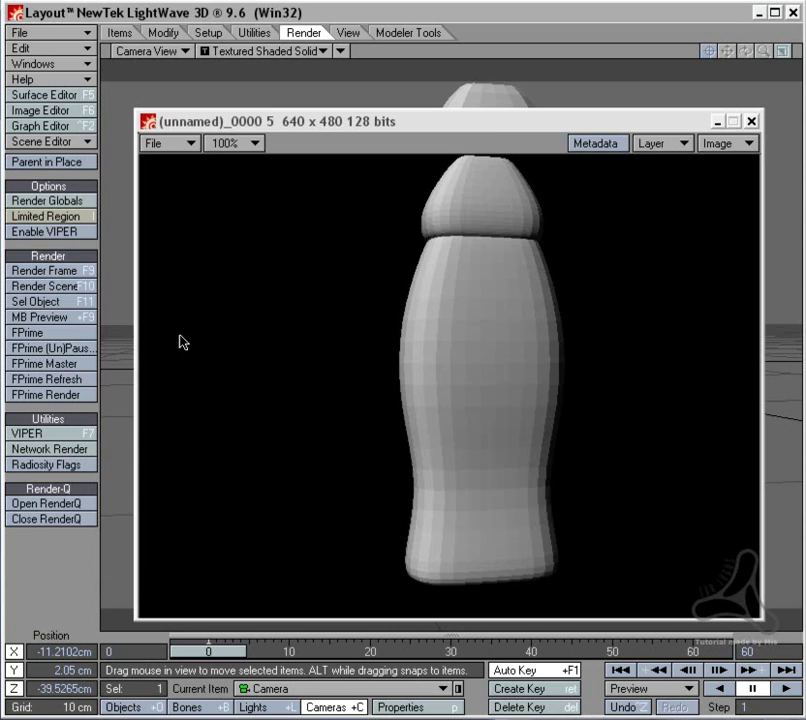
Step: Compare the new close render with the previous one in the image viewer and close the viewer
key("Page_Down")
key("Page_Down")
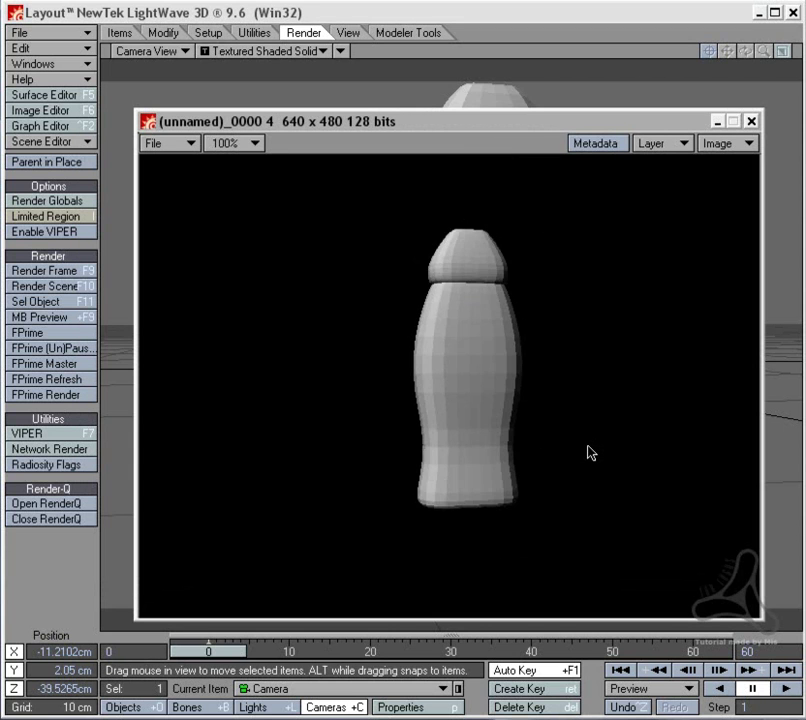
key("Up")
key("Up")
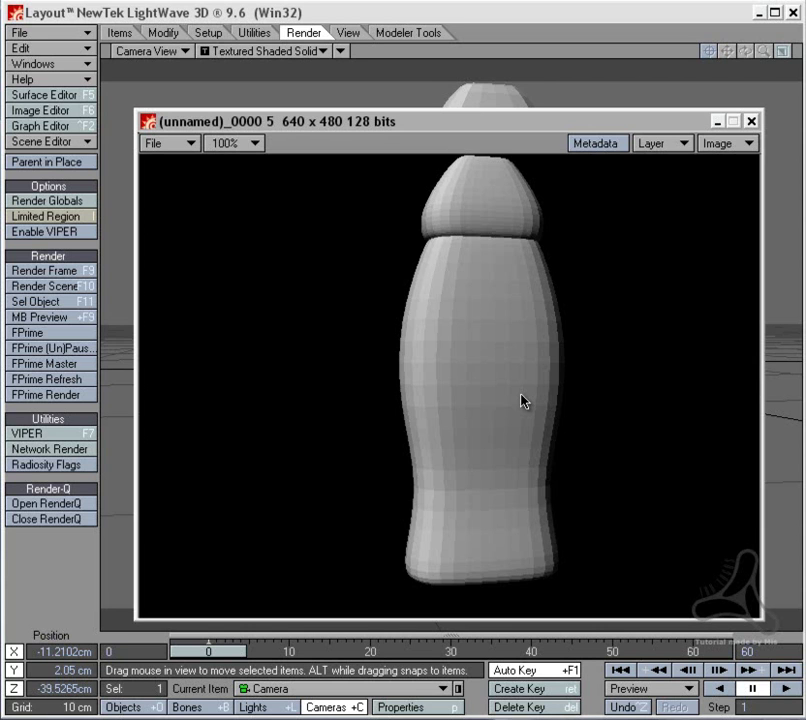
left_click(752, 124)
Step: Rotate the shampoo bottle to about -53.5° pitch and -21° bank, and move the camera in to about X -8.2 cm, Z -33.2 cm
left_click(519, 267)
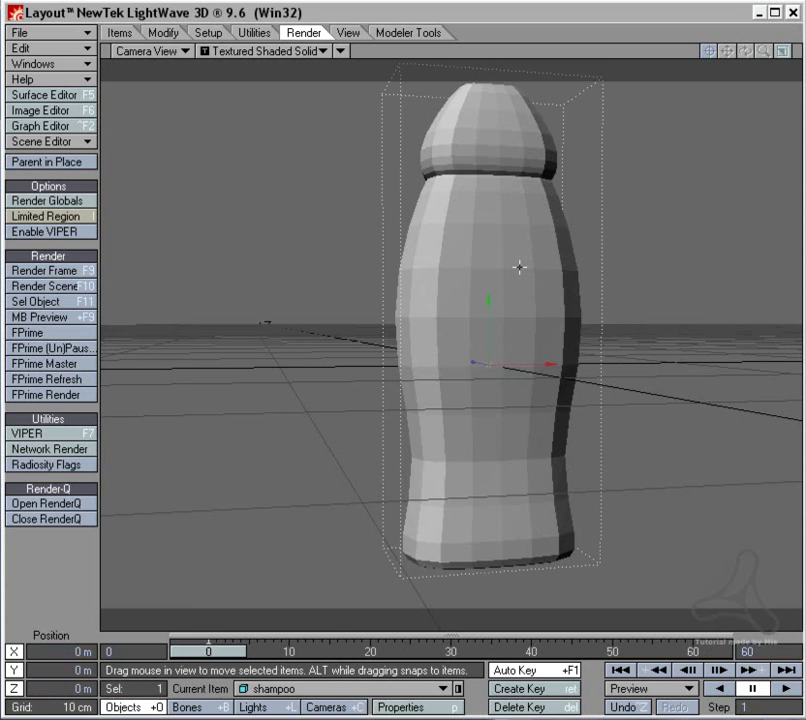
key("y")
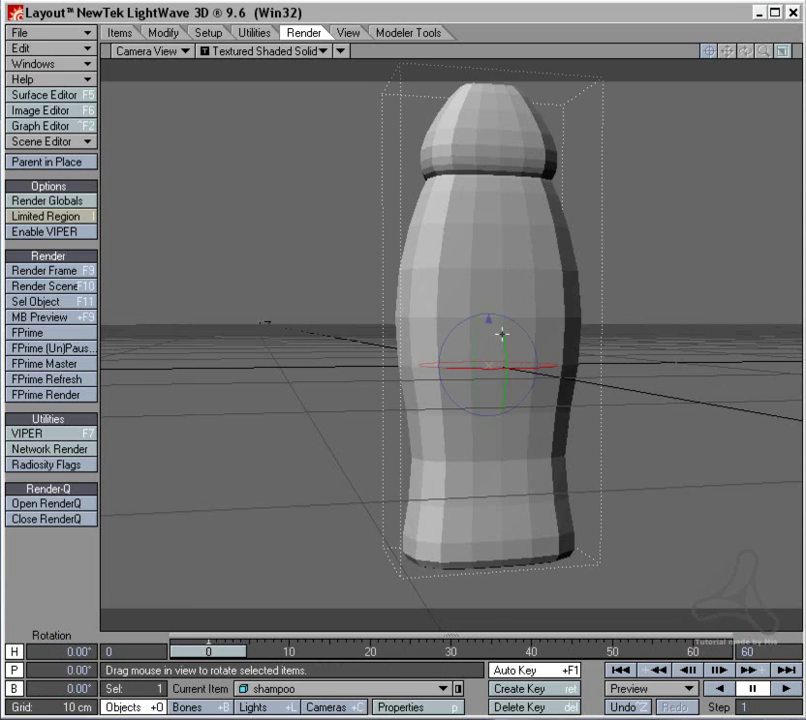
left_click_drag(495, 409, 495, 330)
left_click_drag(565, 400, 565, 378)
left_click_drag(510, 425, 510, 365)
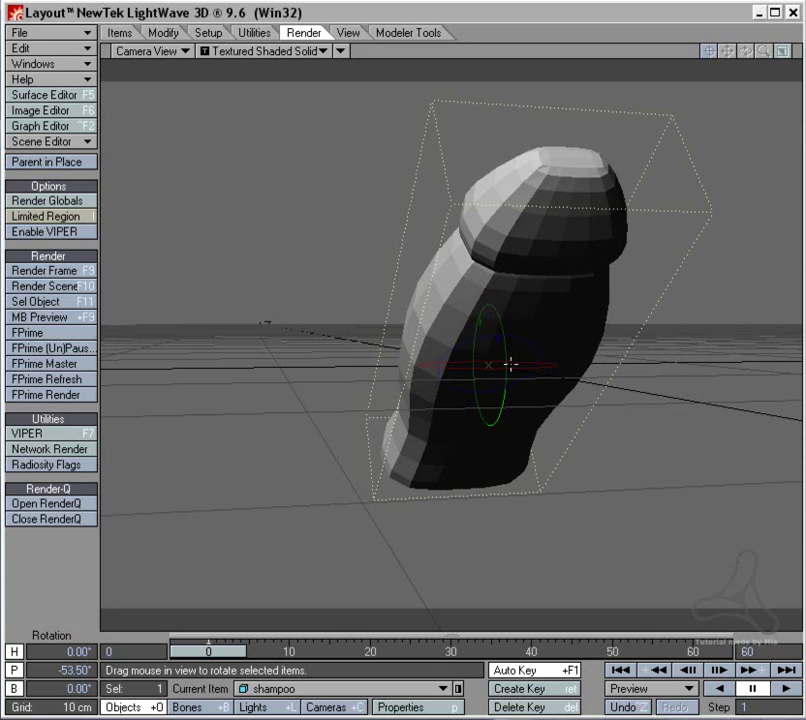
right_click_drag(510, 365, 520, 323)
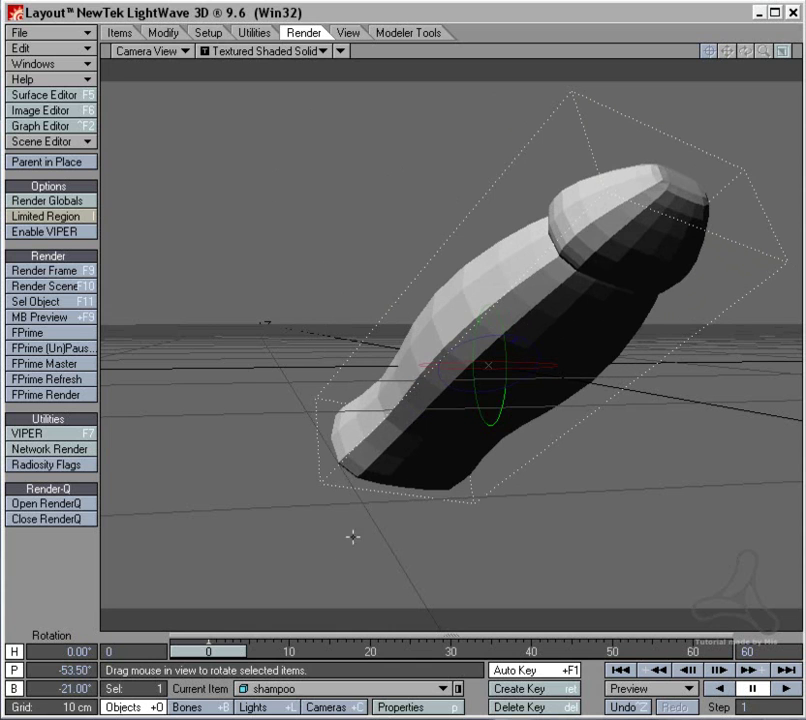
left_click(327, 713)
left_click_drag(330, 617, 384, 508)
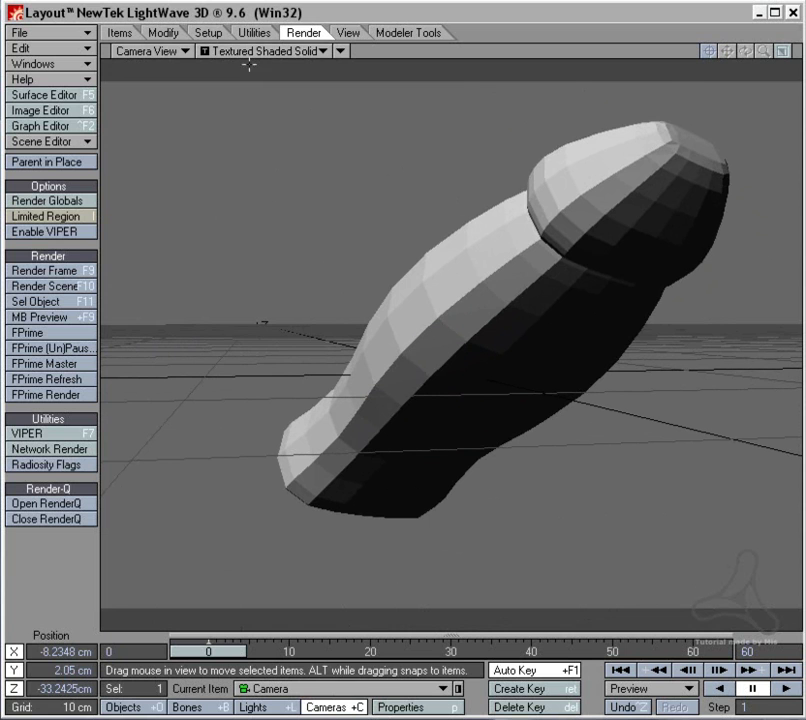
Step: Enable rendering of silhouette, unshared, sharp crease, surface border and other edges for the shampoo object
key("shift+o")
key("y")
key("p")
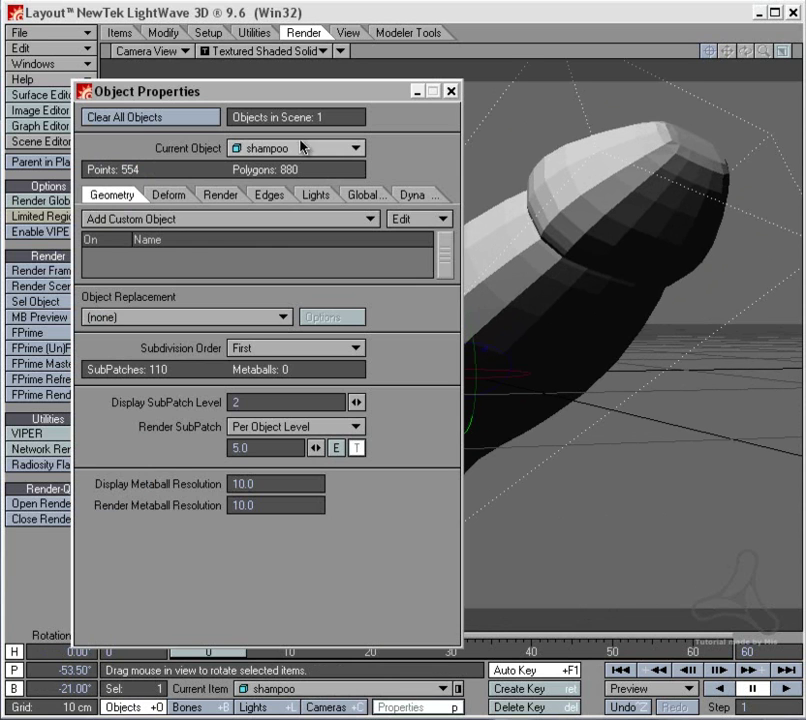
left_click(268, 197)
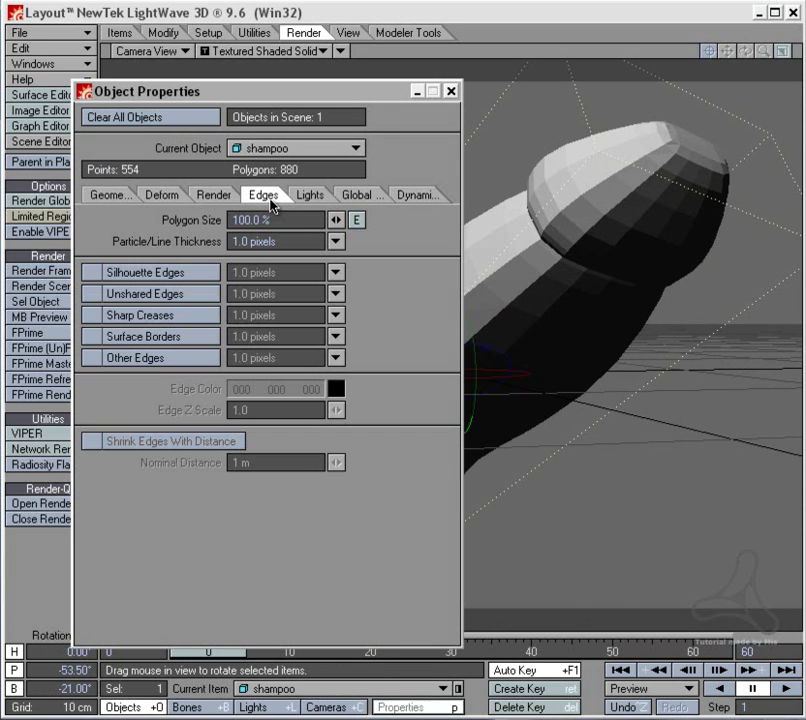
left_click(158, 357)
left_click(160, 336)
left_click(170, 316)
left_click(160, 294)
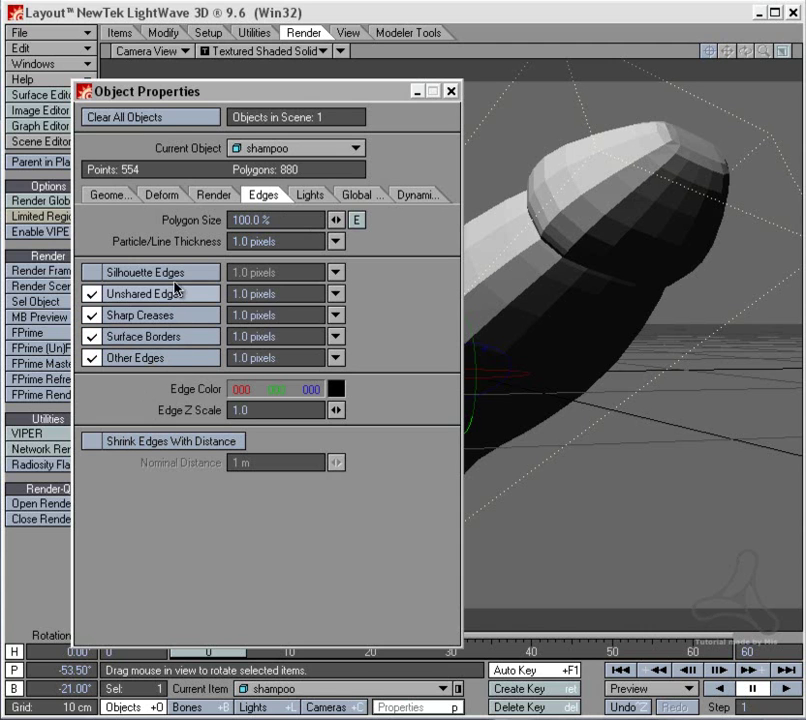
left_click(160, 272)
left_click(451, 92)
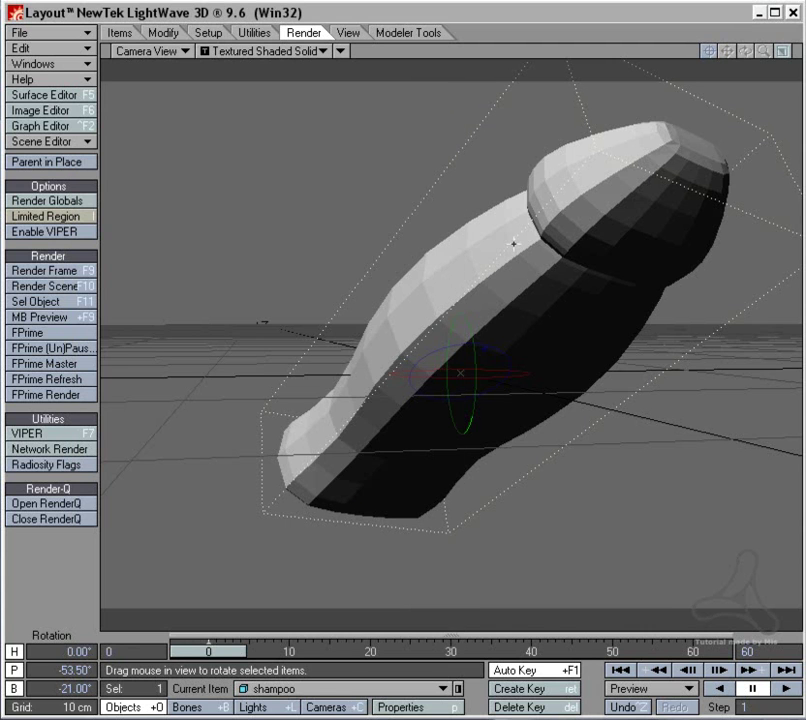
Step: Render the current frame with the polygon edges drawn, view the image and close it
left_click(81, 272)
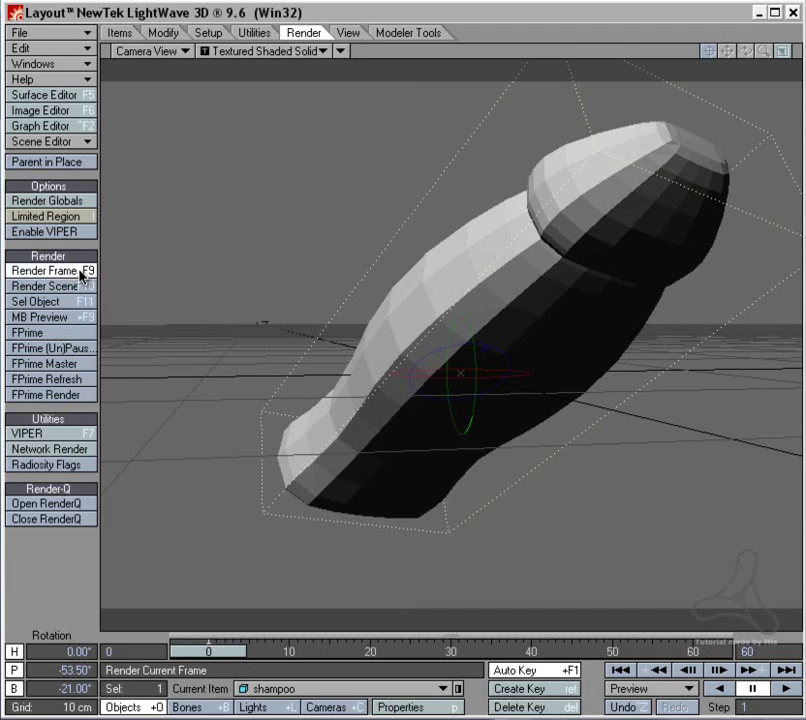
left_click(175, 337)
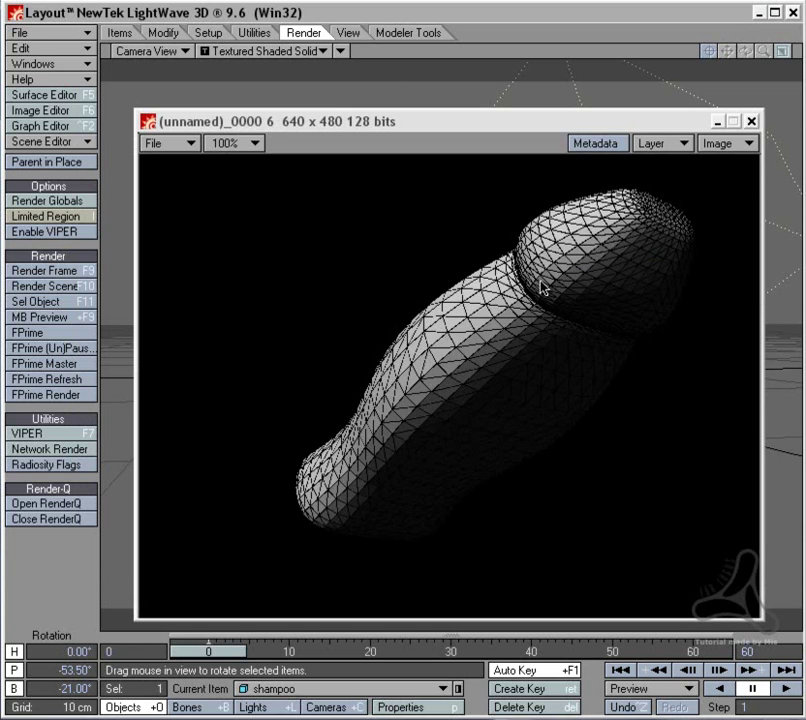
left_click(752, 122)
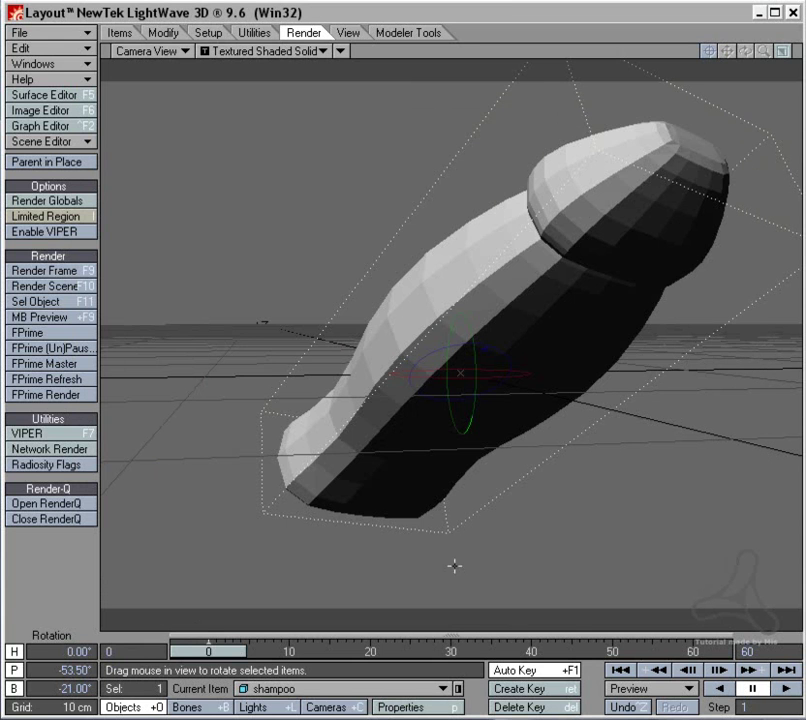
Step: Move the camera closer to about X -5.5 cm and Z -25.2 cm, render the frame, view the image and close it
left_click_drag(417, 522, 302, 610)
left_click(354, 709)
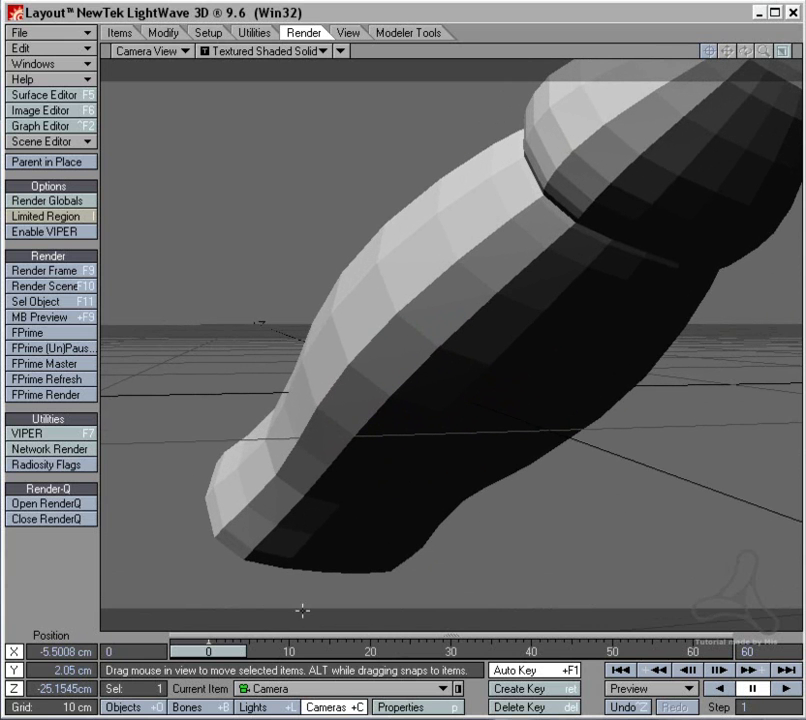
left_click(66, 271)
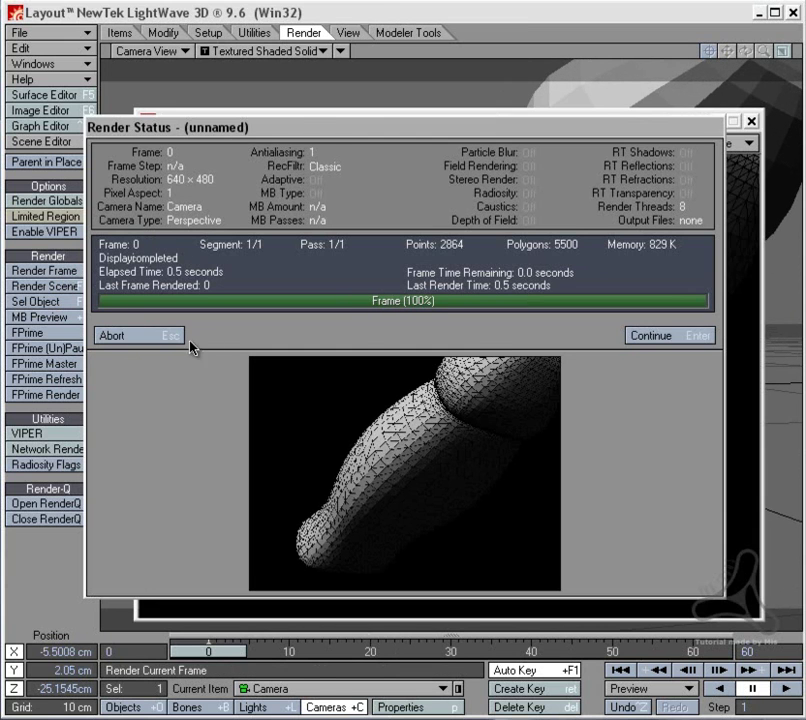
left_click(171, 337)
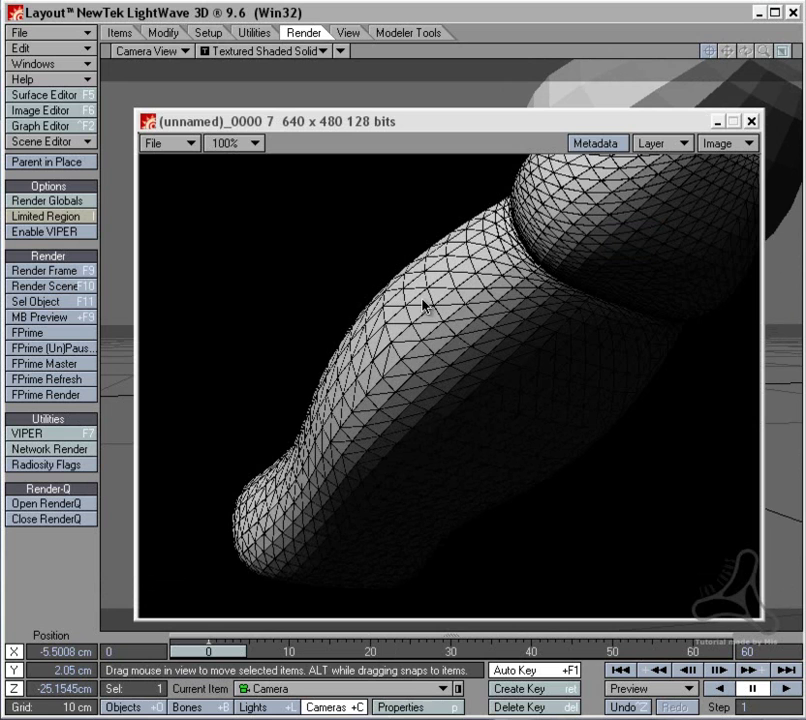
left_click(751, 121)
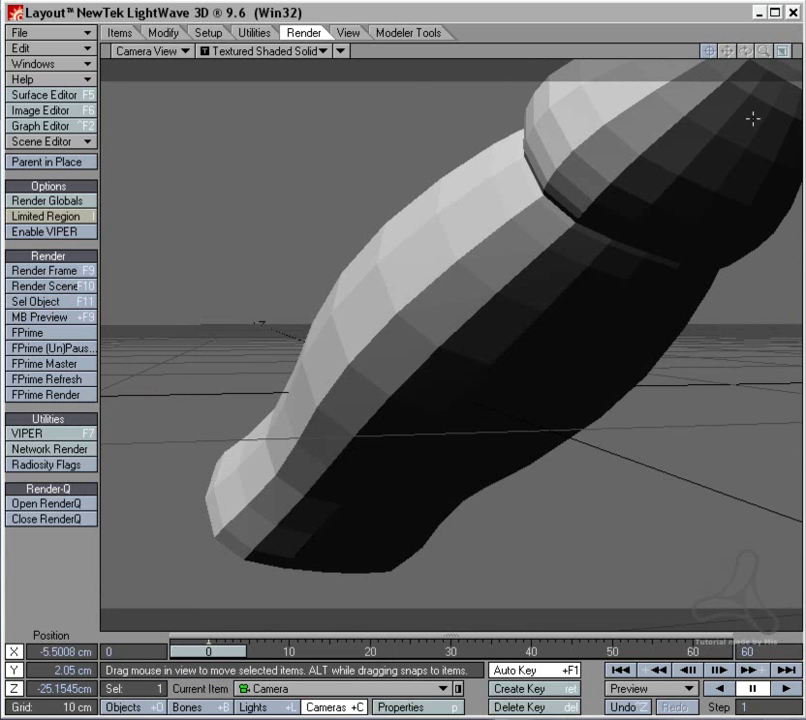
Step: Set the 0 m key of the shampoo's render SubPatch distance-to-camera gradient to a value of 12
key("shift+o")
key("y")
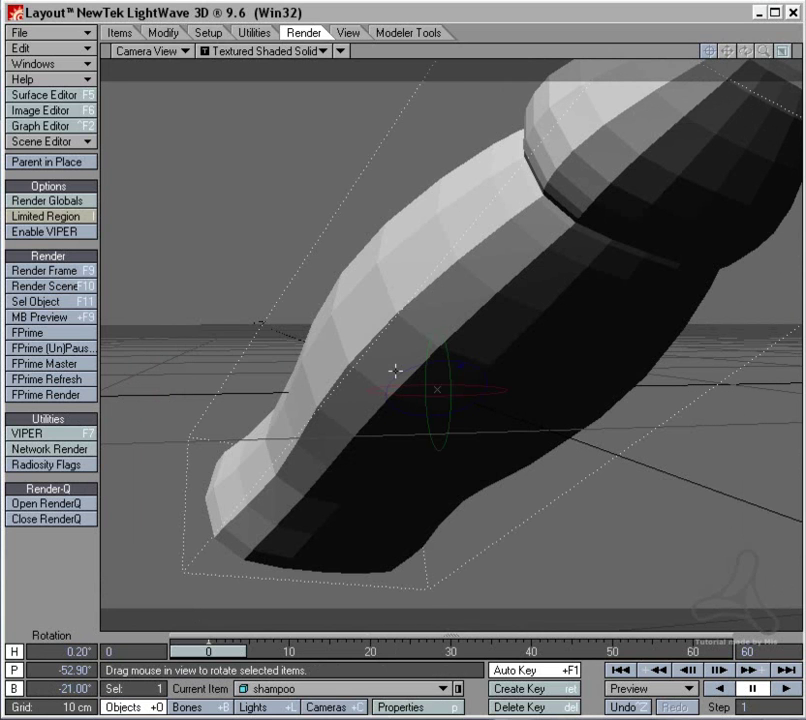
key("p")
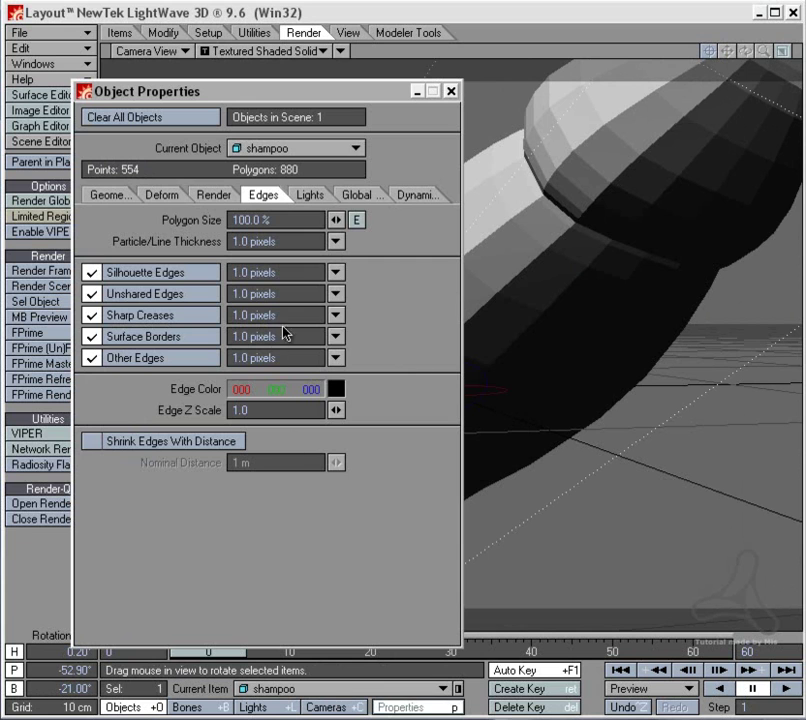
left_click(124, 199)
left_click(358, 449)
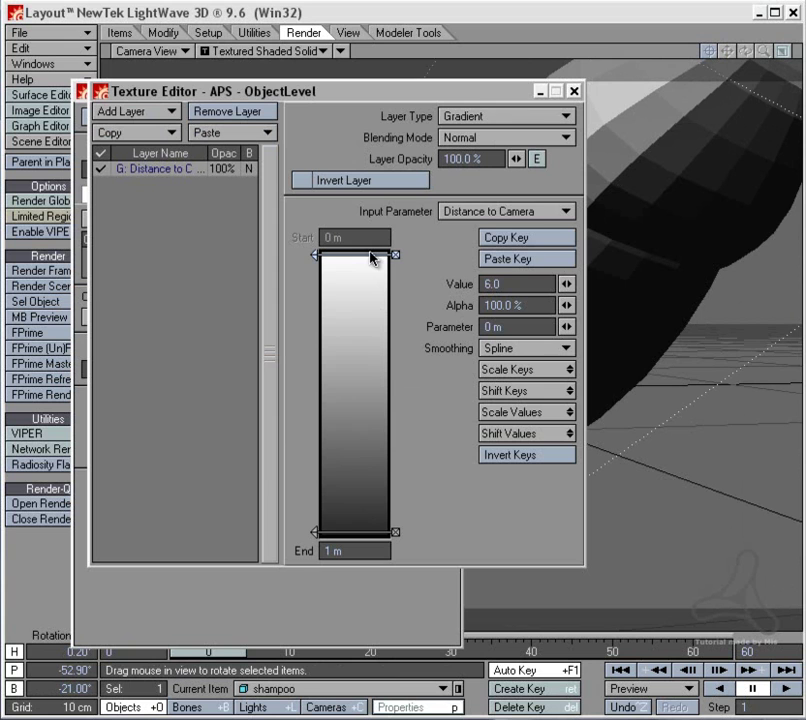
left_click(516, 284)
type("12")
key("Tab")
left_click(573, 91)
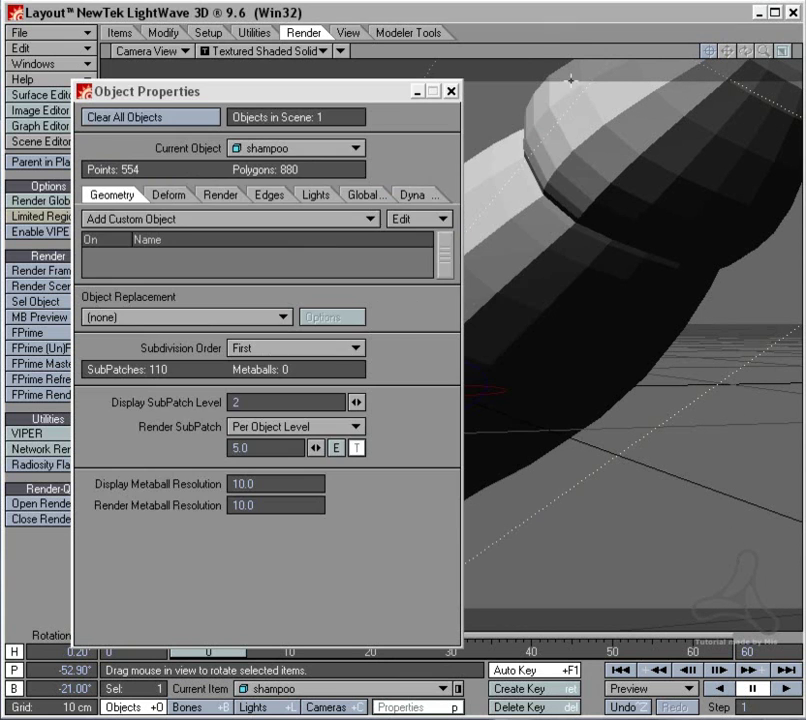
left_click(451, 91)
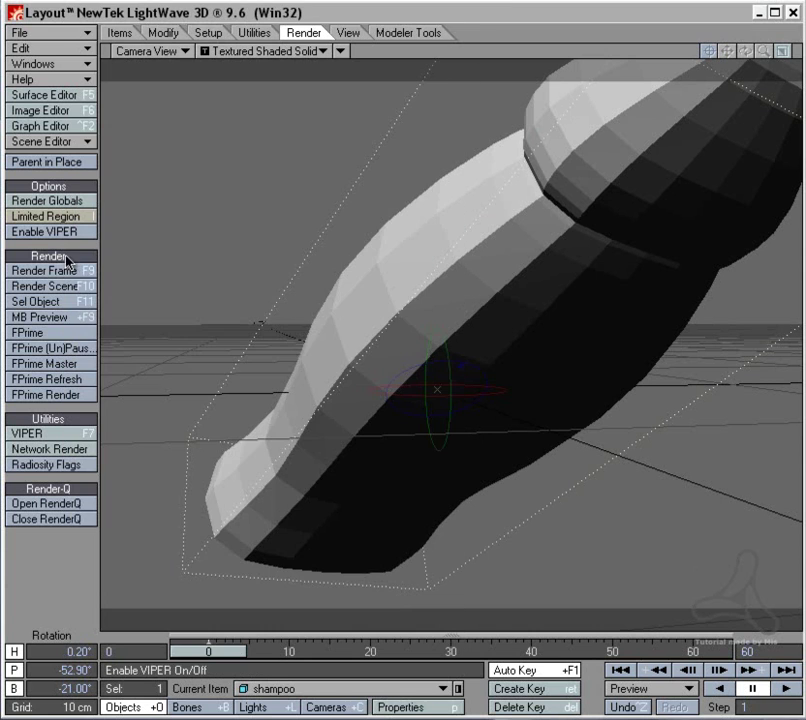
Step: Render the close-up with the raised subdivision level, view the image and minimize its window
left_click(64, 272)
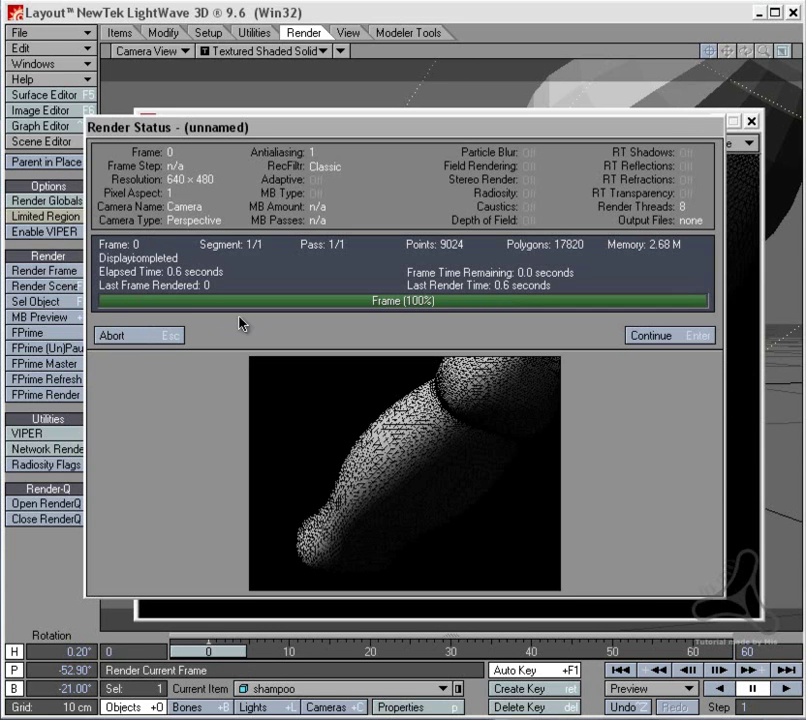
left_click(165, 331)
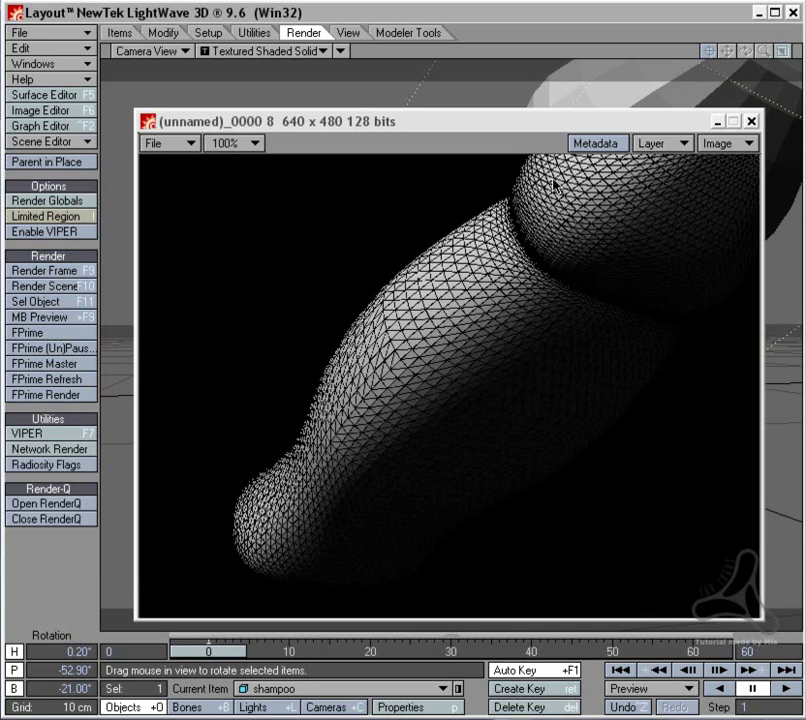
left_click_drag(606, 126, 626, 107)
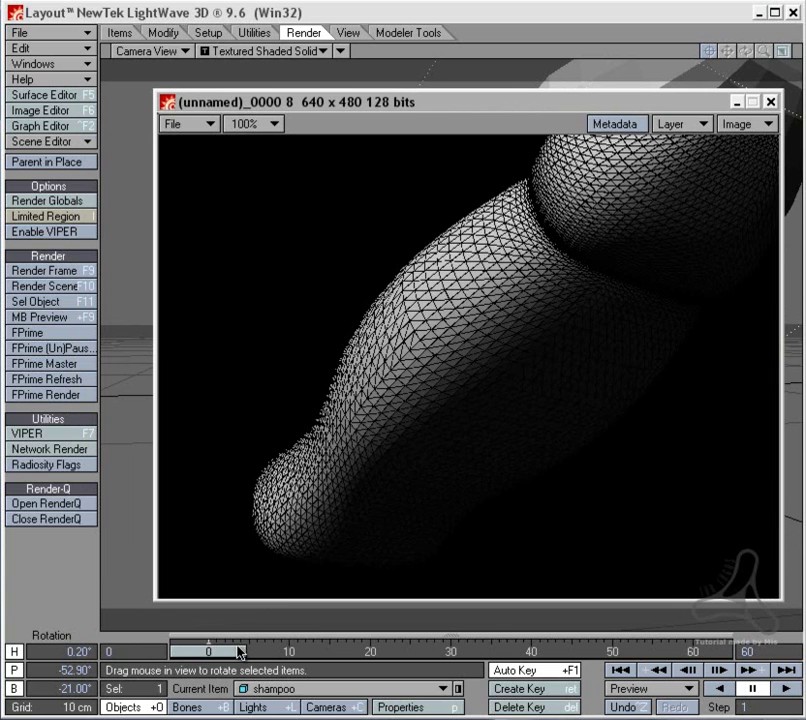
left_click(736, 102)
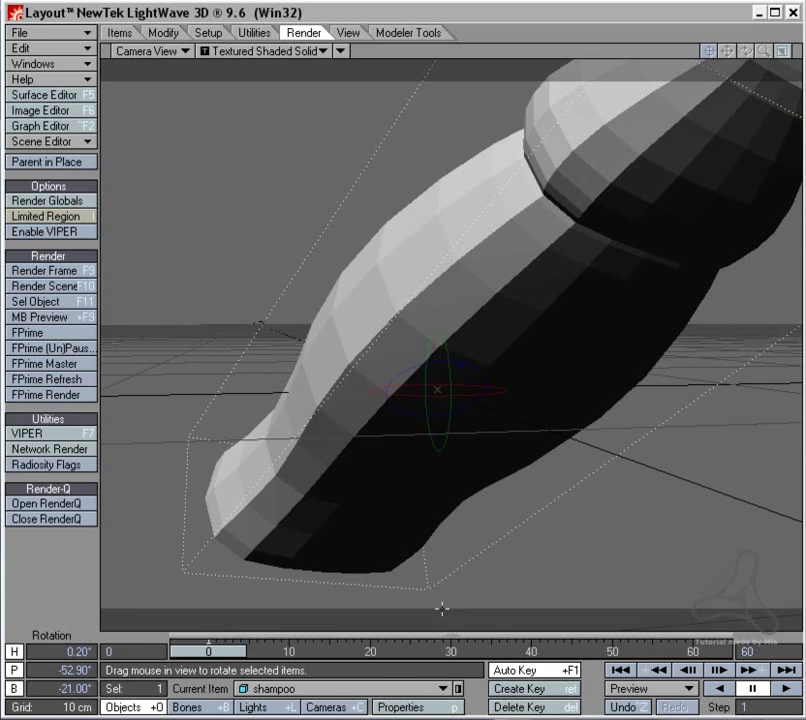
Step: Move the camera back to about X -11.9 cm and Z -52.7 cm, render the frame, view the image and close it
left_click(343, 707)
left_click_drag(501, 458, 502, 320)
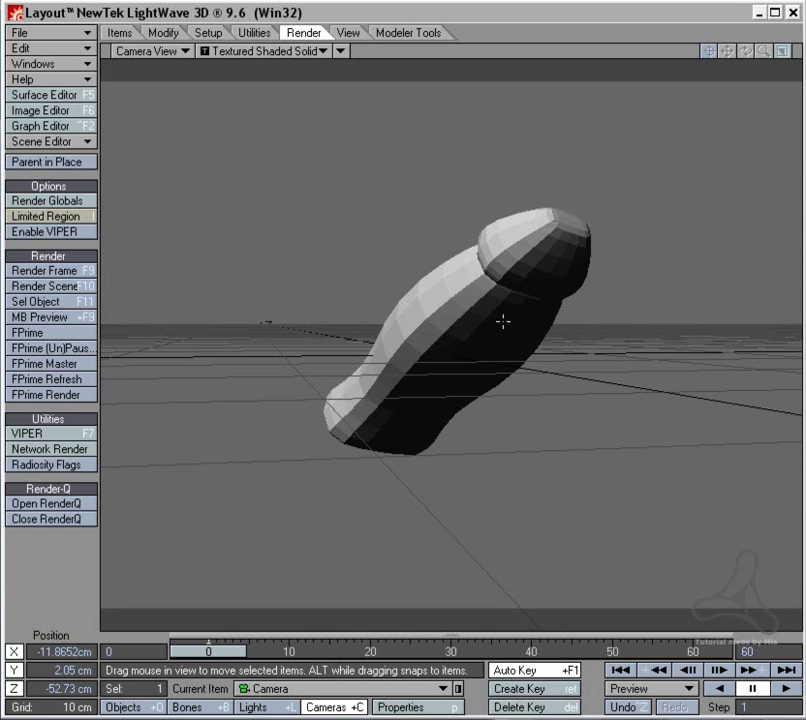
left_click(85, 271)
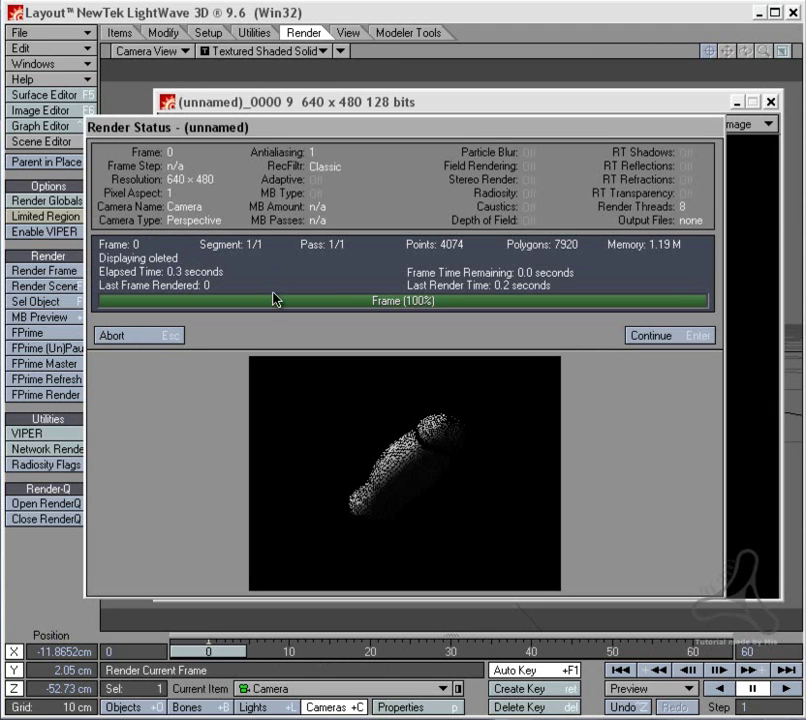
left_click(152, 338)
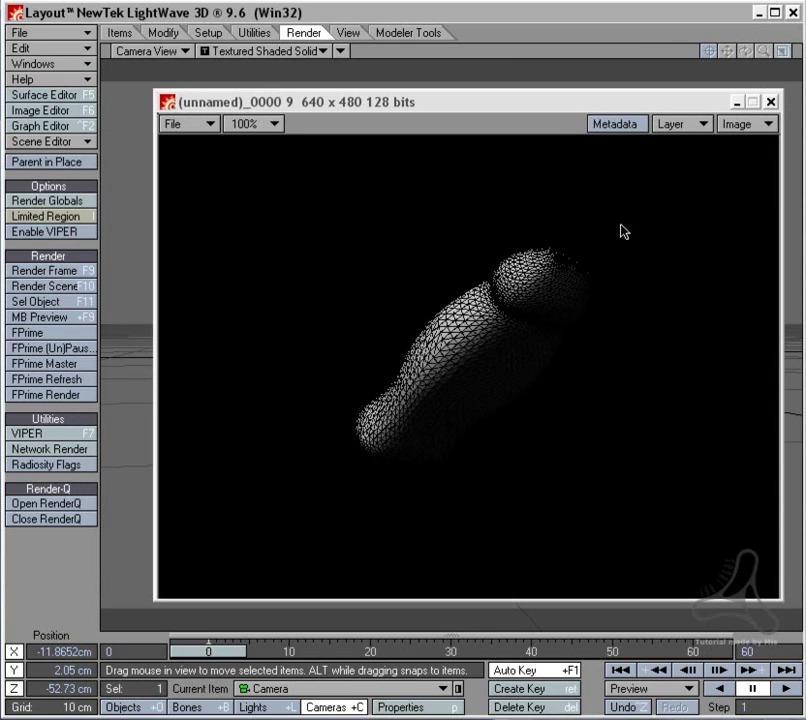
left_click(771, 102)
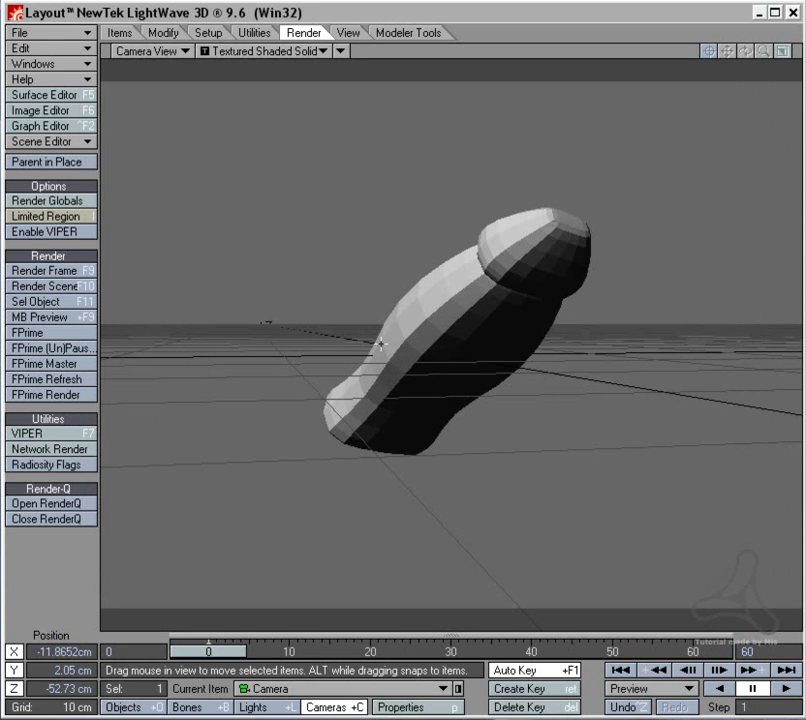
Step: Move the camera back to about X -23.6 cm and Z -1.08 m, render the frame, view the image and close it
left_click_drag(369, 329, 296, 625)
left_click(68, 270)
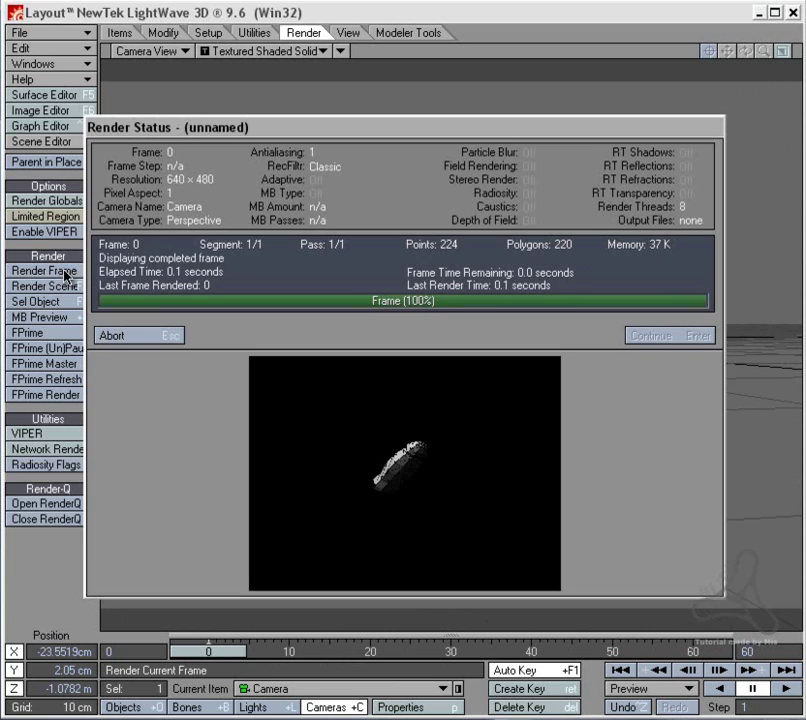
key("Return")
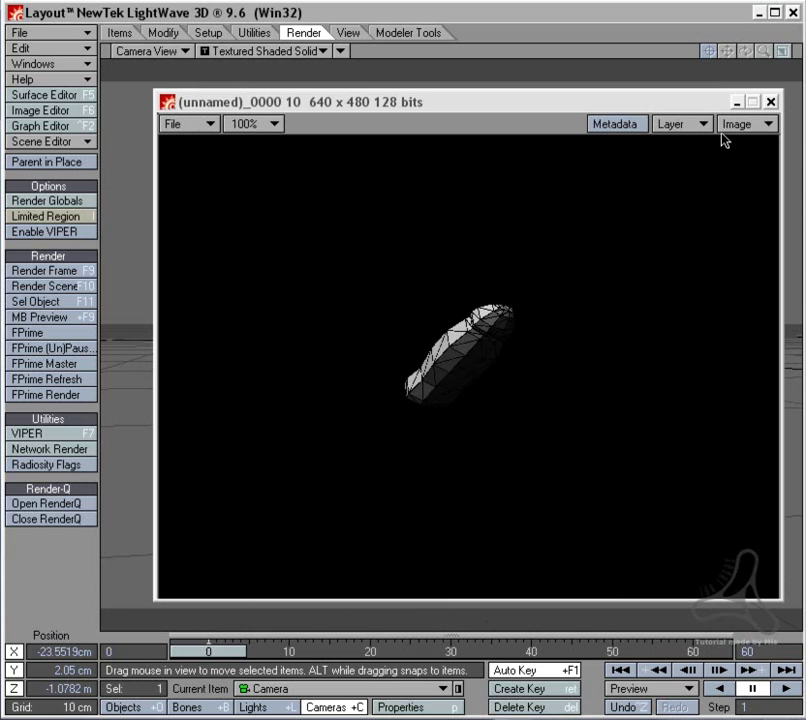
left_click(771, 102)
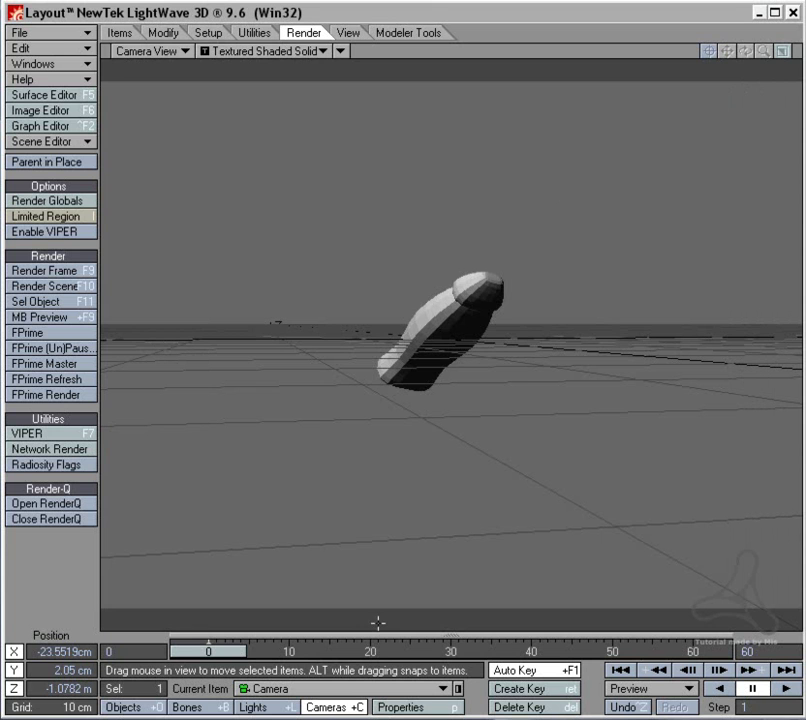
left_click_drag(407, 503, 472, 238)
left_click_drag(450, 531, 433, 522)
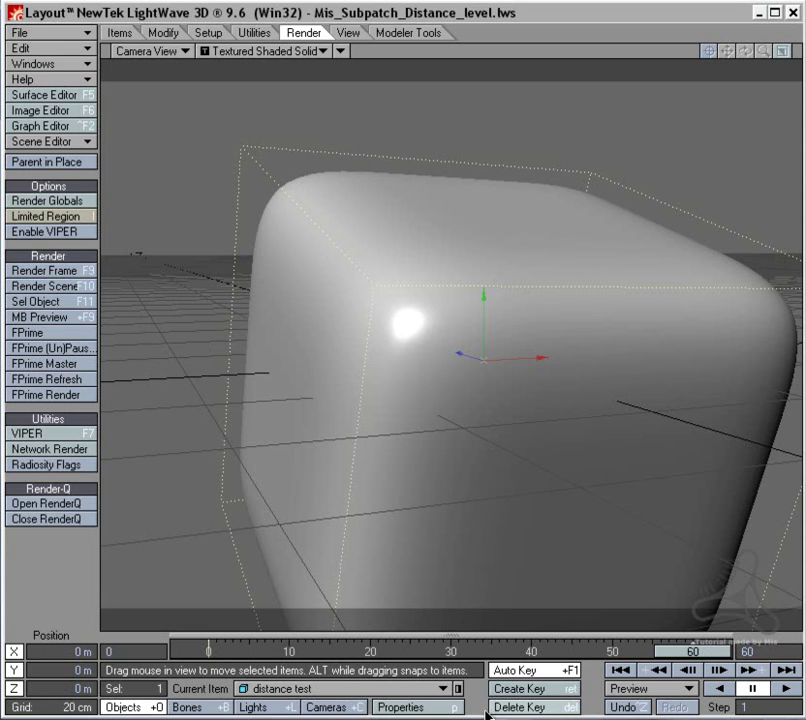
Step: Examine the distance-to-camera gradient on the distance test object's Per Polygon Level render SubPatch setting, and close the texture and property windows
left_click(338, 707)
left_click(390, 707)
left_click(390, 707)
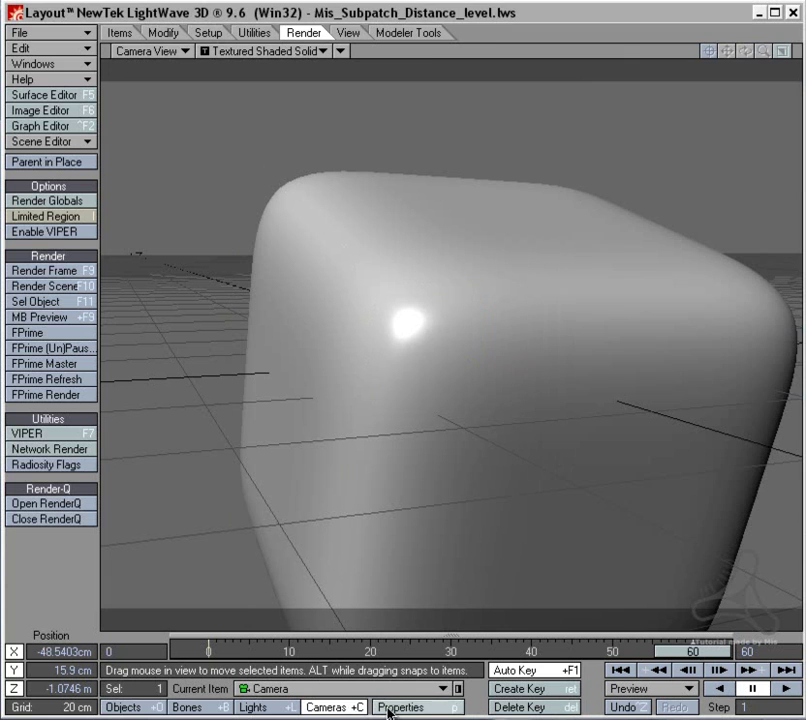
key("shift+o")
key("p")
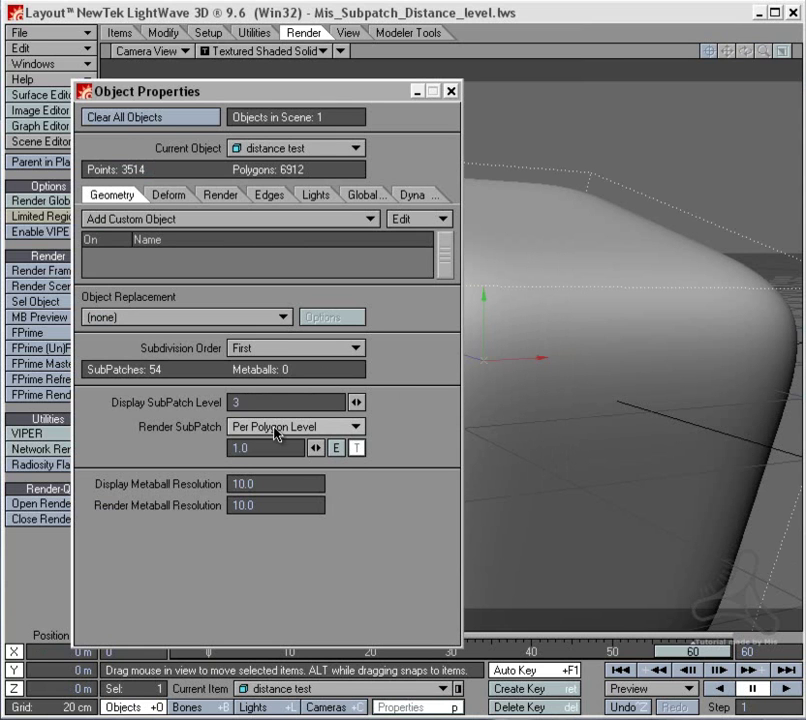
left_click(356, 448)
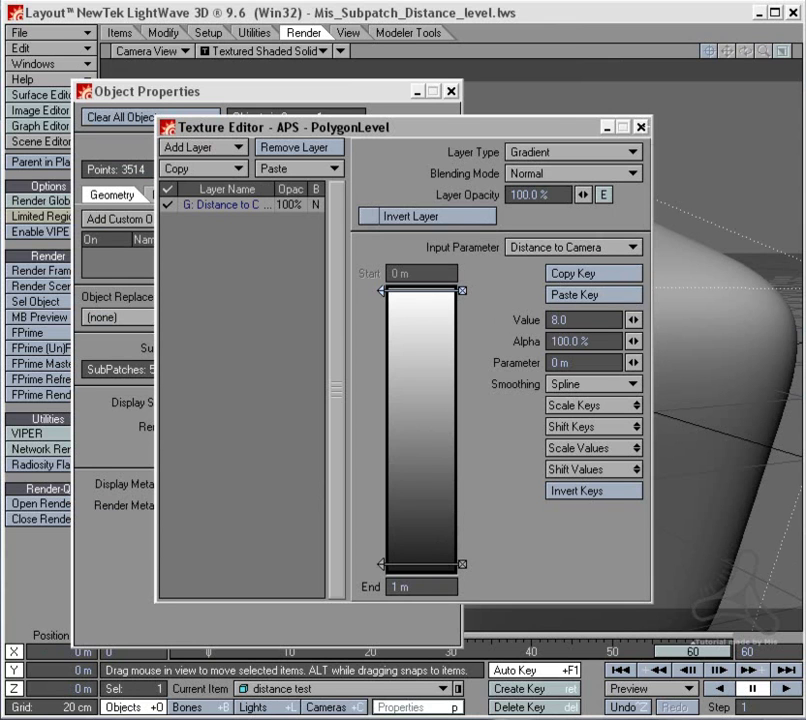
left_click(641, 127)
left_click(451, 92)
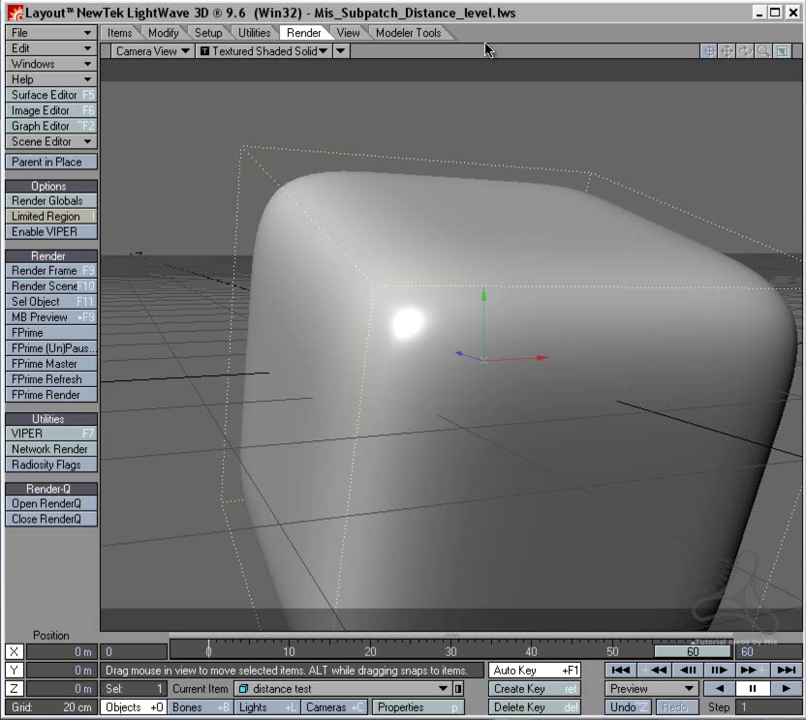
Step: Render frame 60 of the distance test scene, view the edge-outlined image and close it
left_click(79, 270)
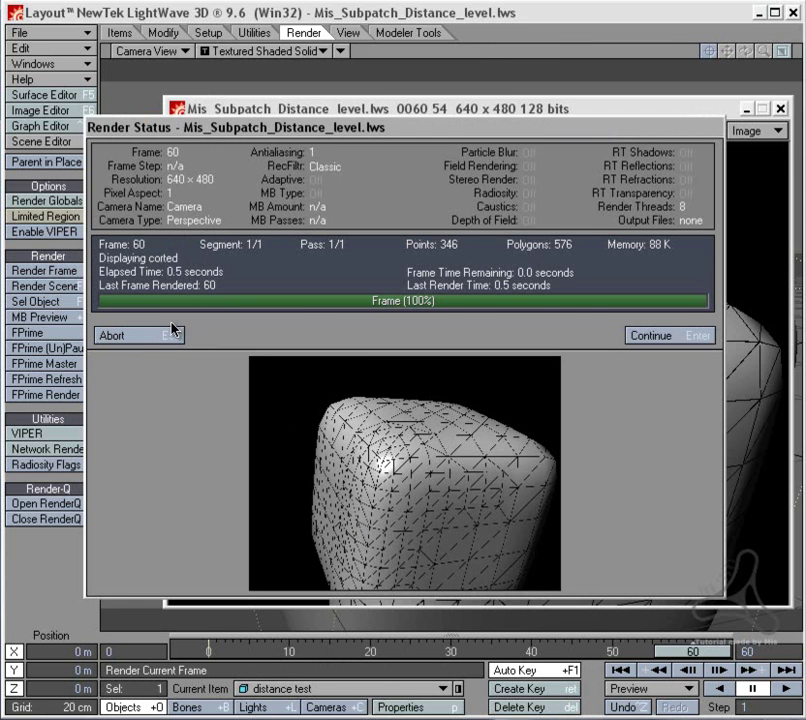
left_click(167, 340)
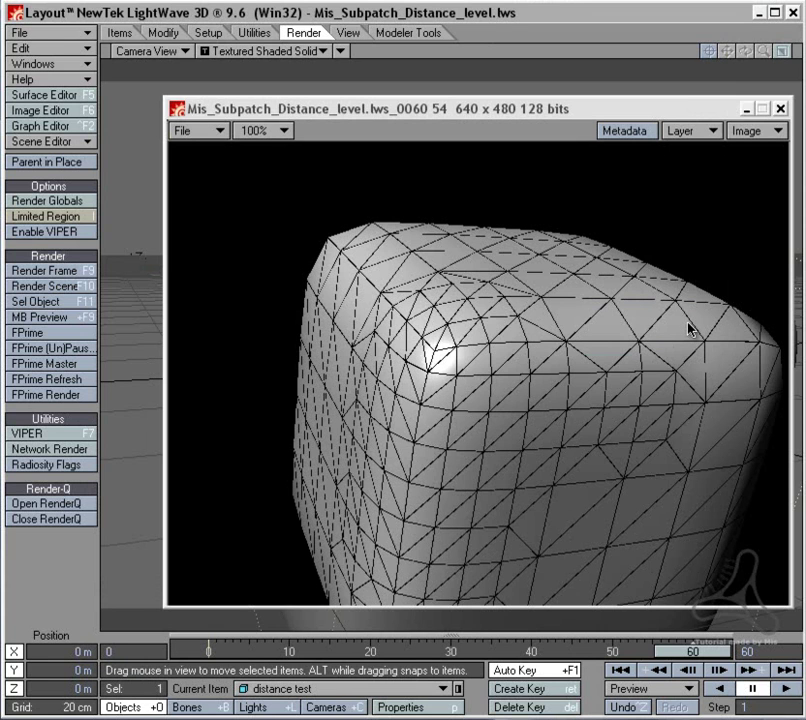
left_click(781, 112)
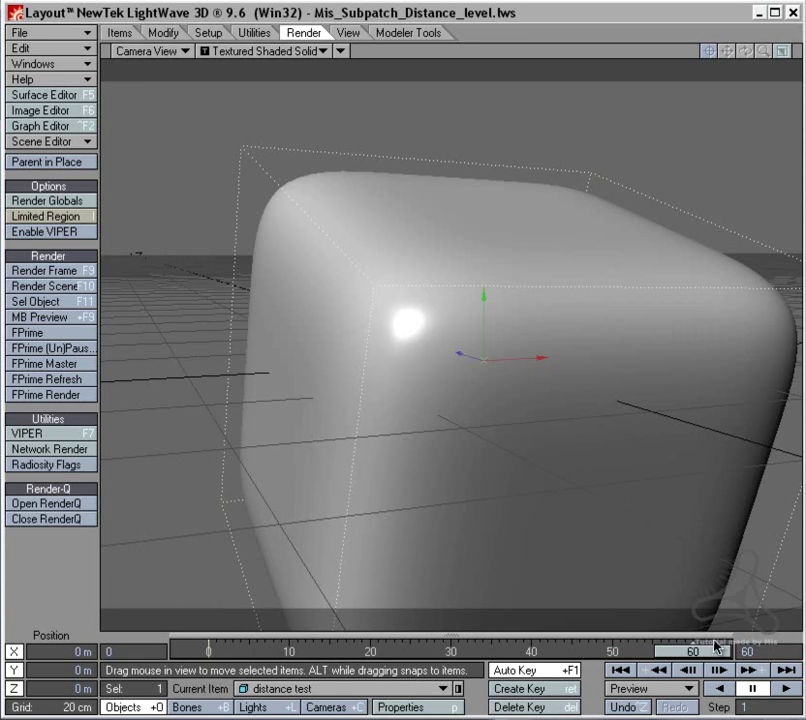
Step: Go to frame 27, render it, view the subdivision density on the distance test object and close the image
left_click_drag(716, 651, 427, 651)
left_click(80, 271)
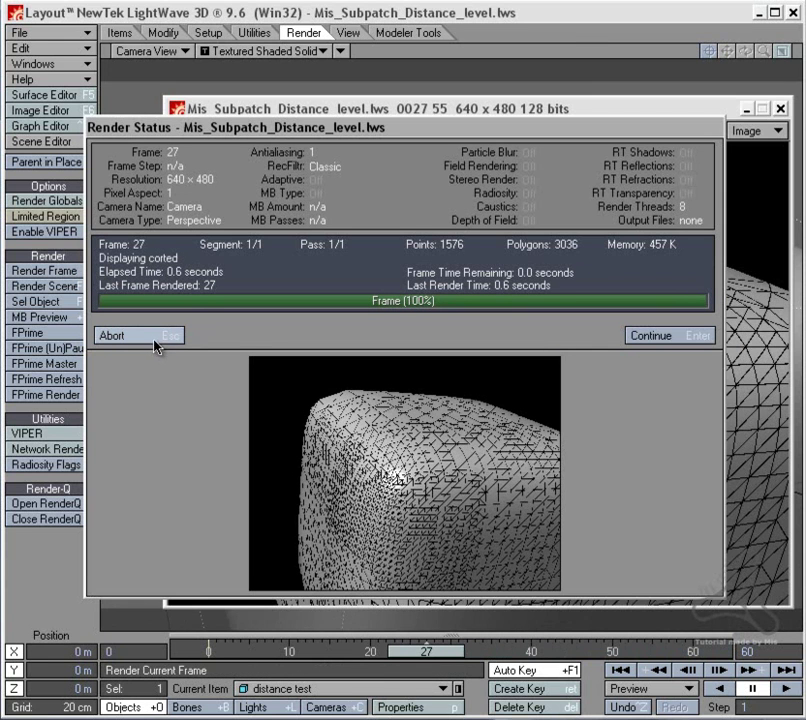
left_click(153, 341)
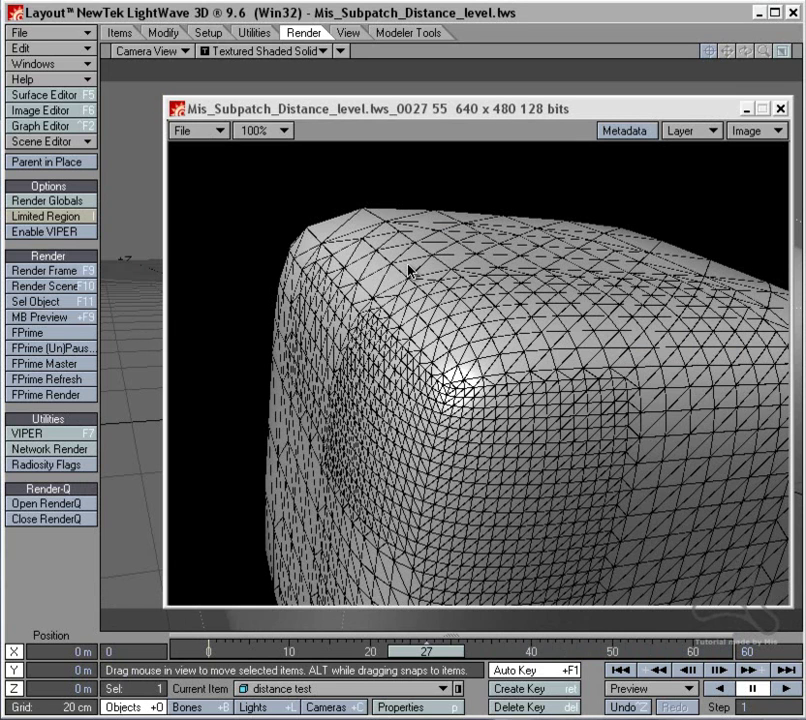
left_click(781, 108)
Step: Go to frame 14, render it and view the subdivision density on the object's corner nearest the camera
left_click_drag(447, 660, 342, 660)
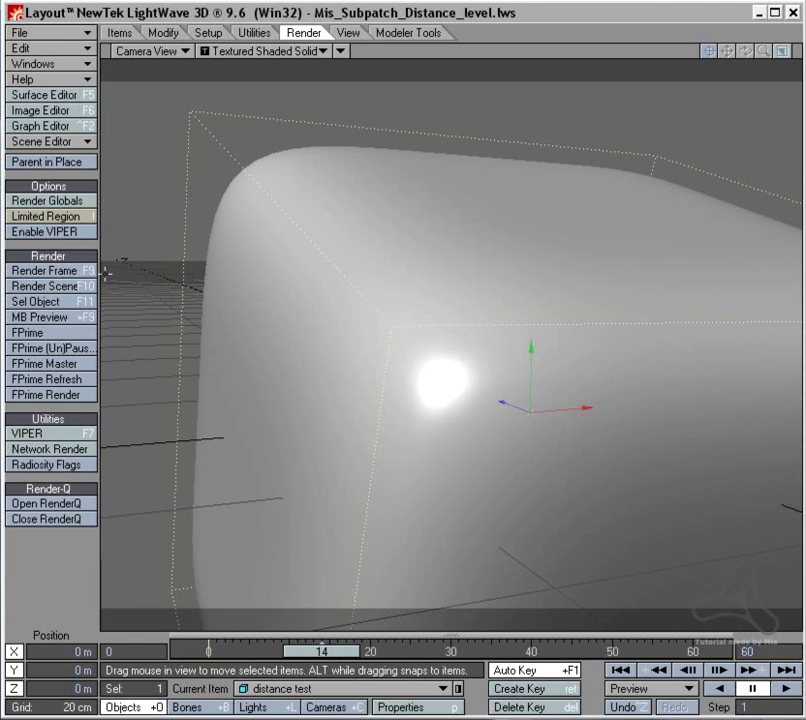
left_click(29, 270)
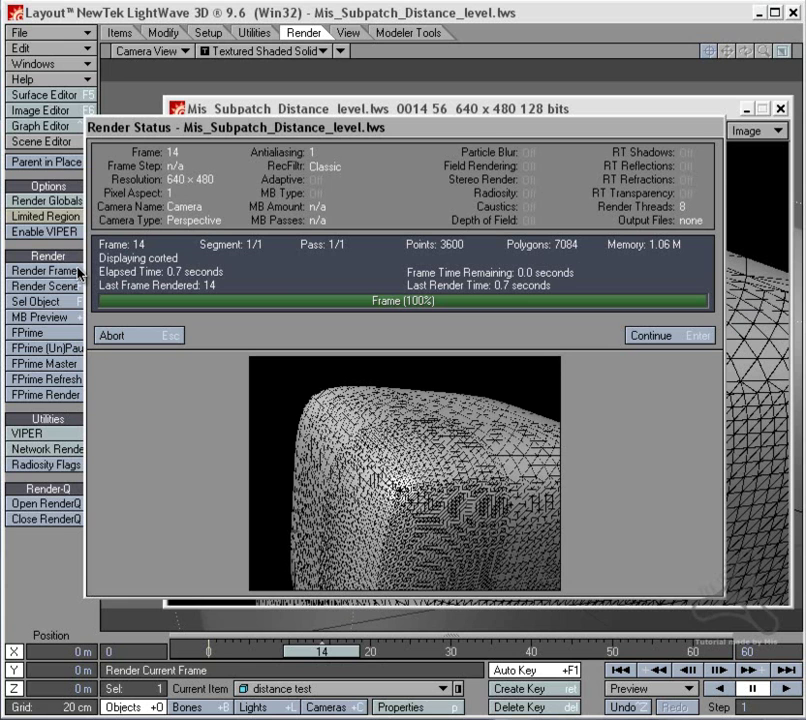
left_click(163, 335)
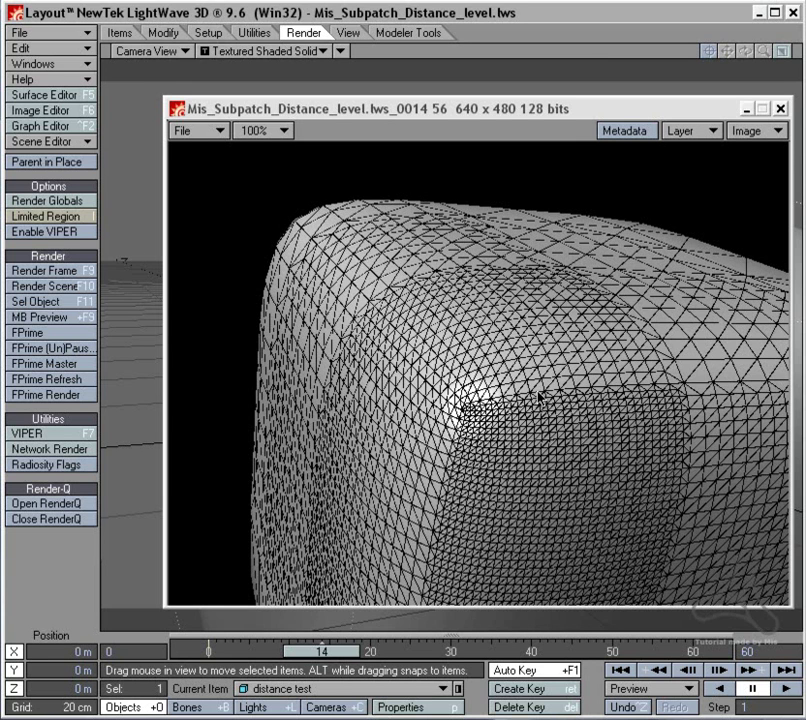
left_click_drag(569, 108, 516, 103)
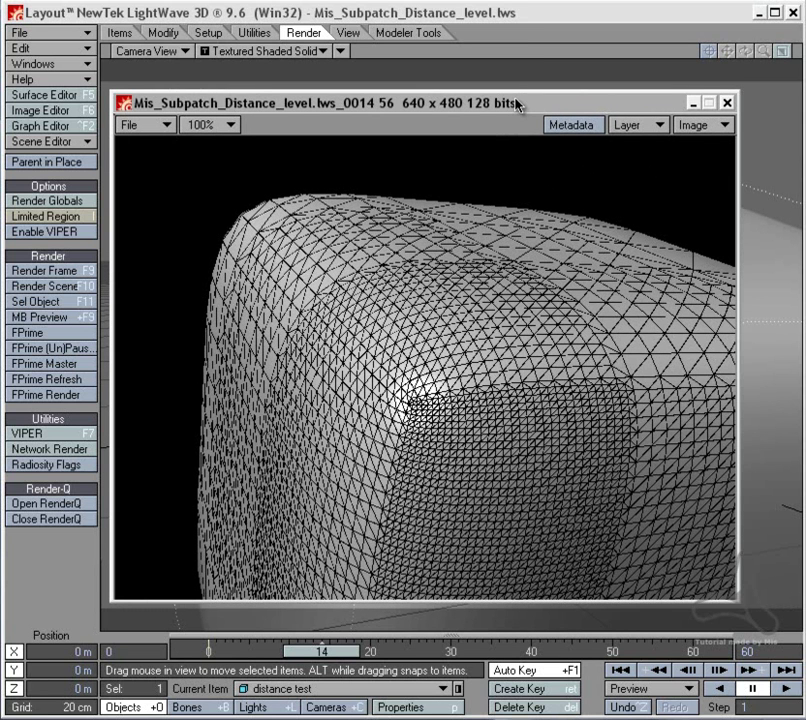